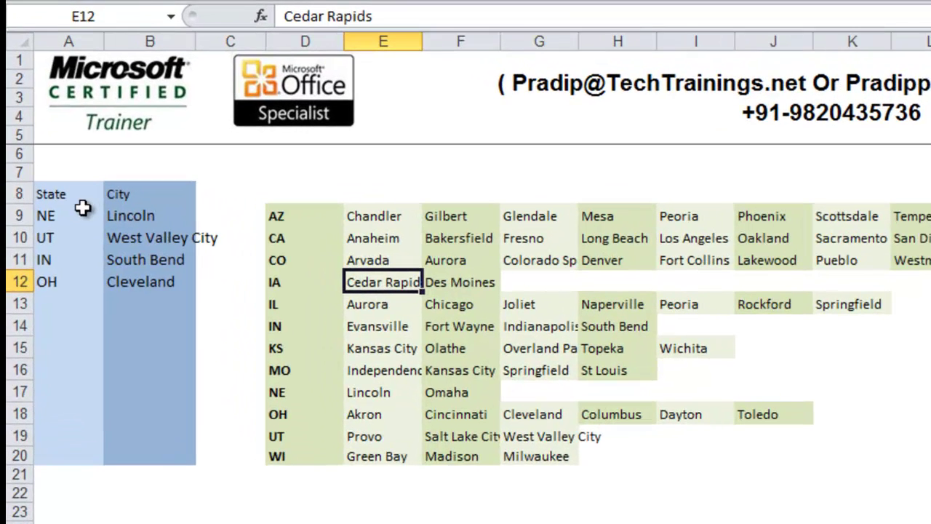
Step: Highlight the State entries in column A down to row 20 and the City entries in column B
drag(65, 225, 67, 377)
drag(91, 418, 94, 474)
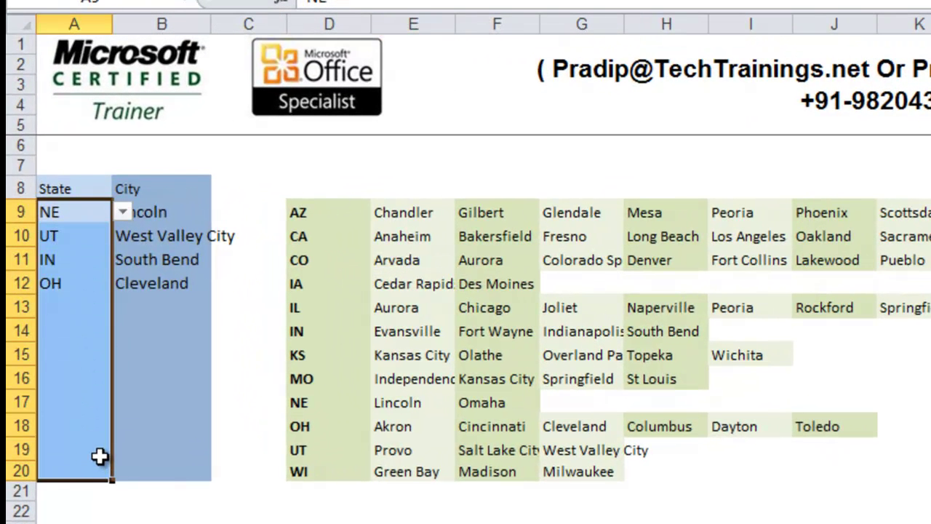
drag(175, 211, 205, 473)
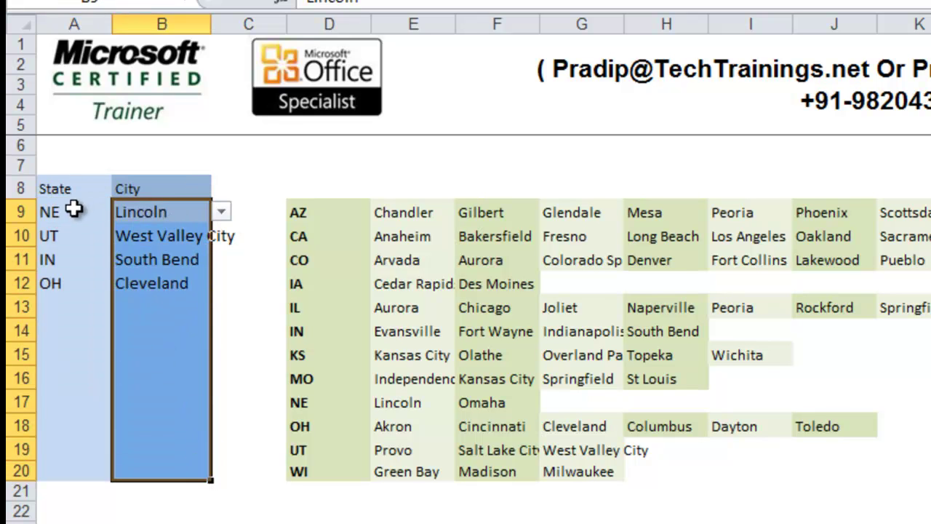
drag(73, 208, 70, 453)
Step: Set row 13 to state AZ and city Phoenix from the dropdowns
click(71, 310)
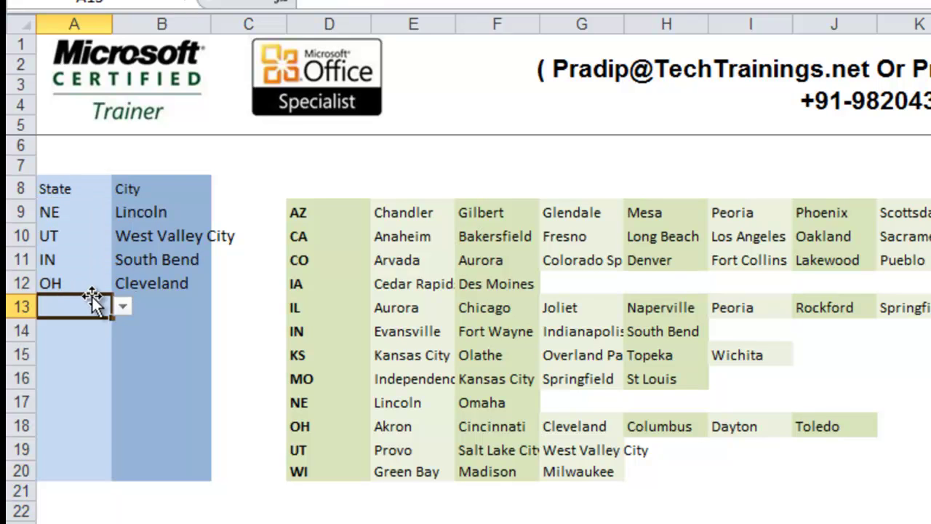
click(121, 307)
click(84, 328)
click(163, 291)
click(193, 304)
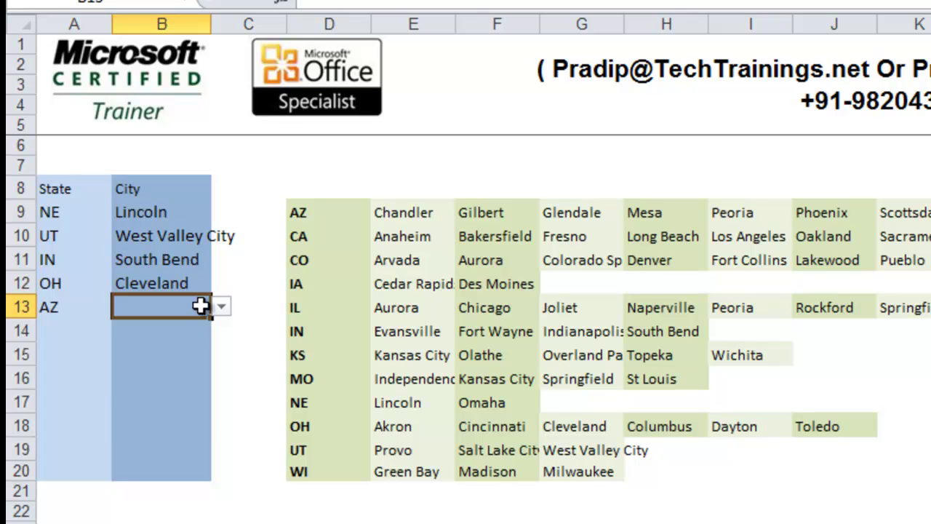
click(219, 308)
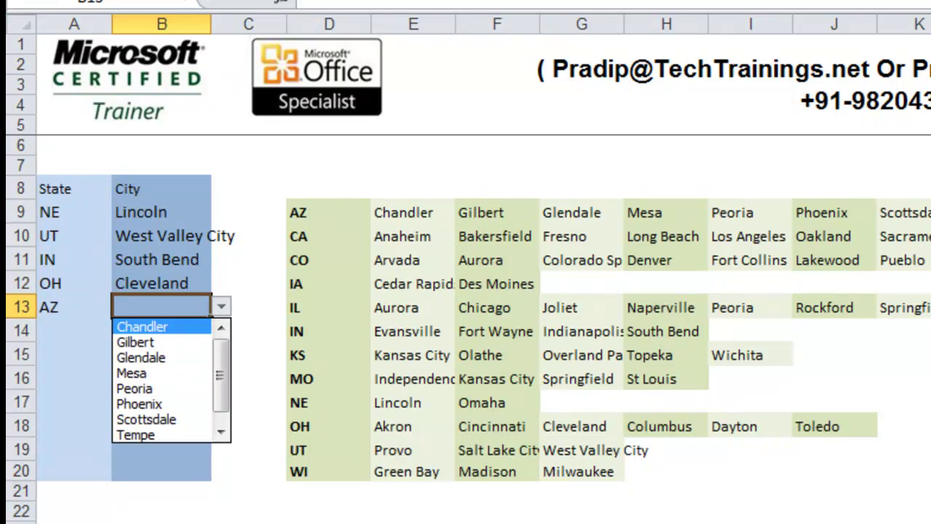
click(164, 398)
Step: Change row 13 to state CA and city Los Angeles
click(82, 307)
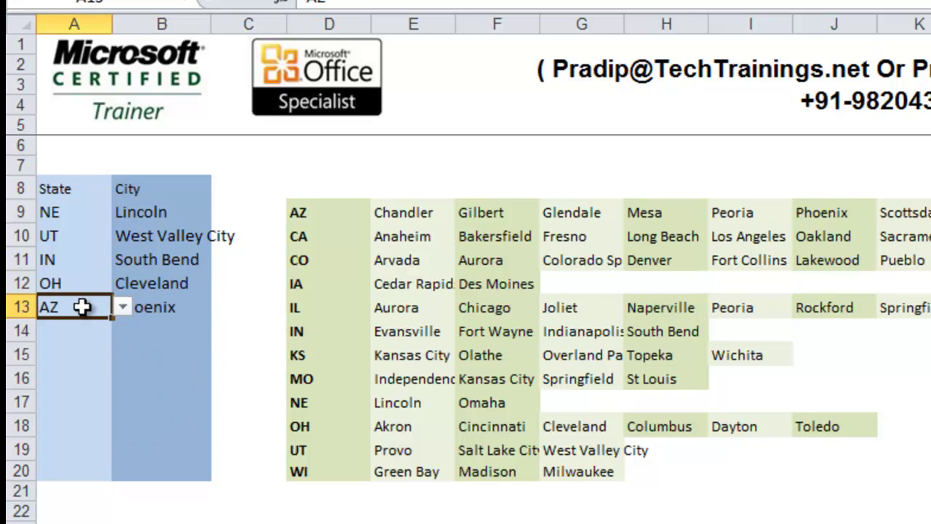
click(118, 306)
click(95, 340)
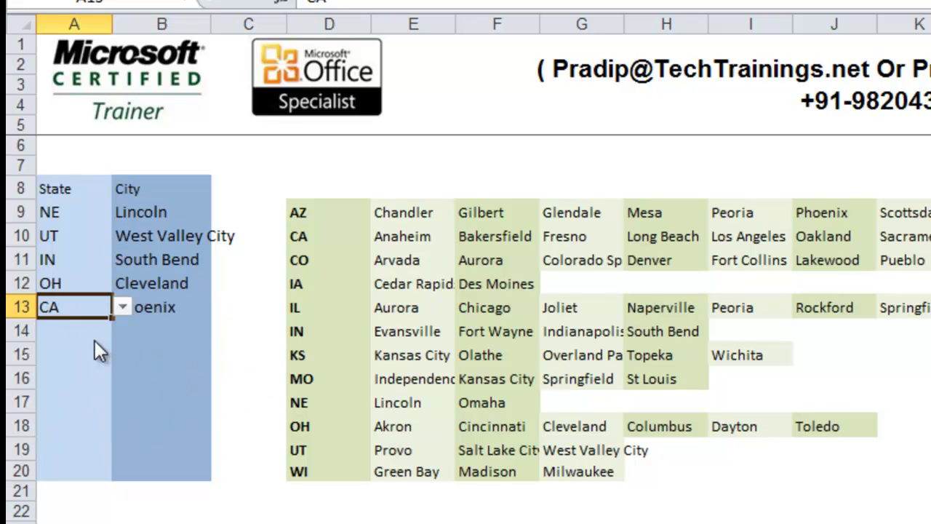
click(158, 306)
click(224, 307)
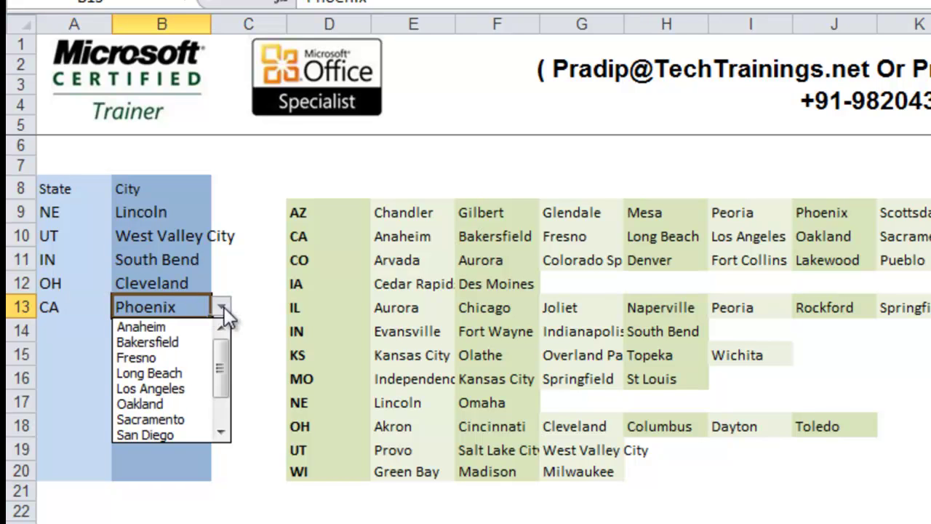
click(186, 389)
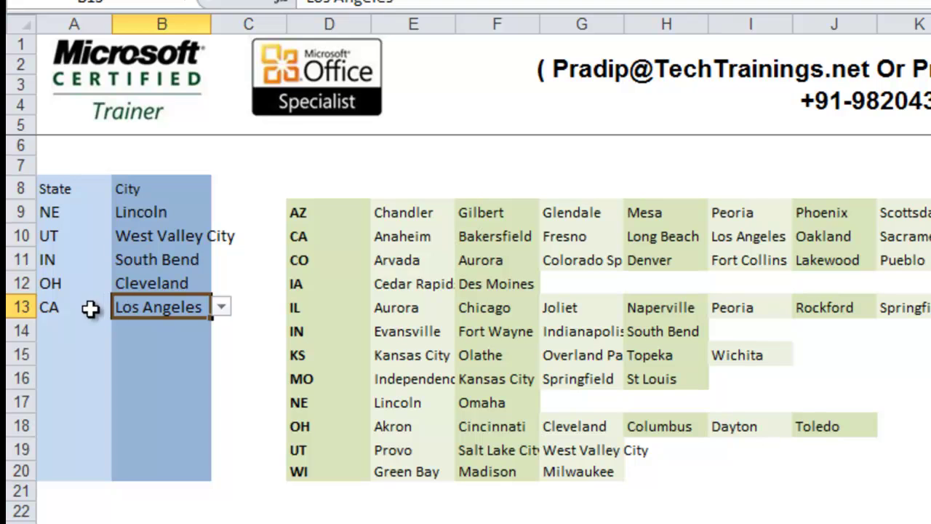
Step: Reopen the A13 and B13 lists, leaving CA and Los Angeles unchanged
click(69, 307)
click(123, 309)
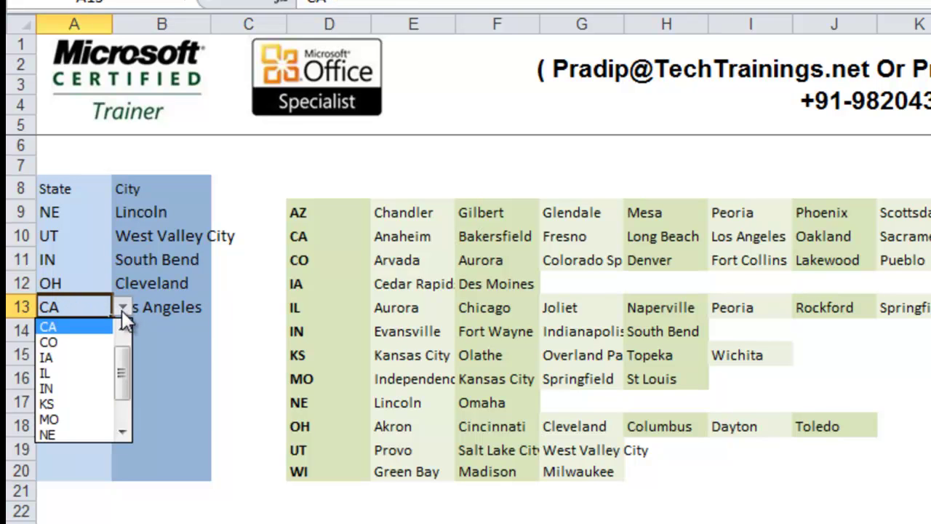
click(121, 310)
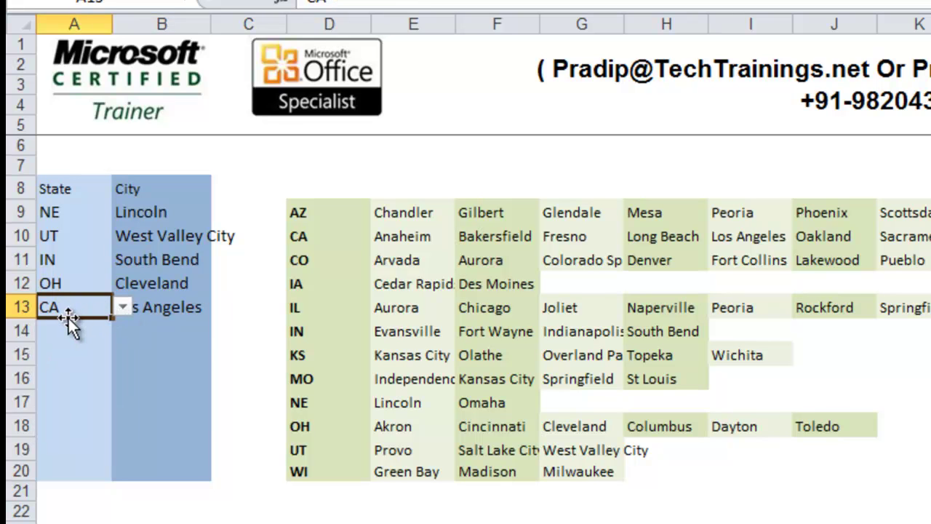
click(182, 307)
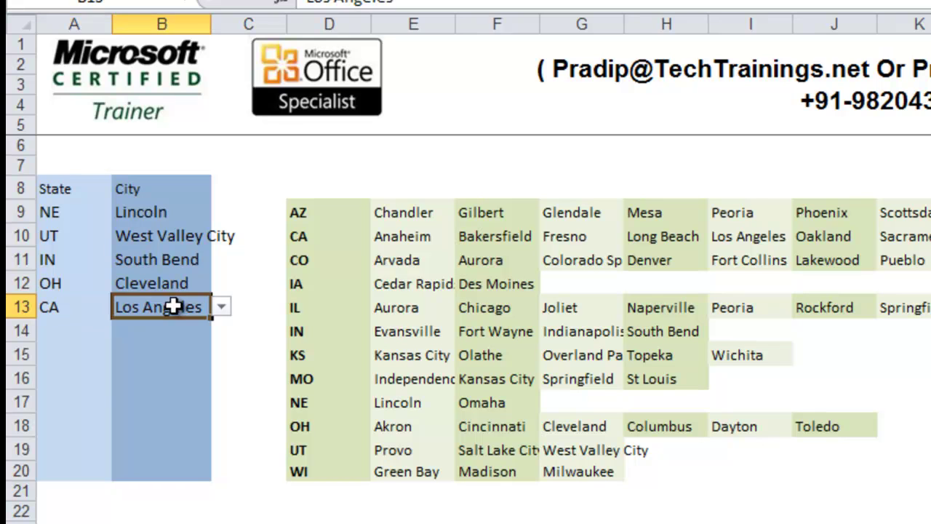
click(221, 307)
click(151, 342)
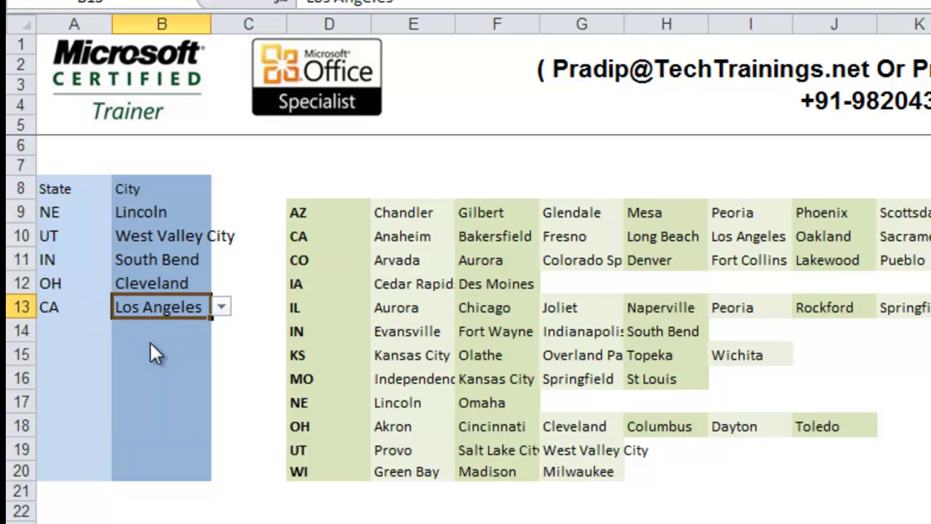
Step: Switch A13's state to CO while B13 keeps Los Angeles
click(71, 312)
click(121, 308)
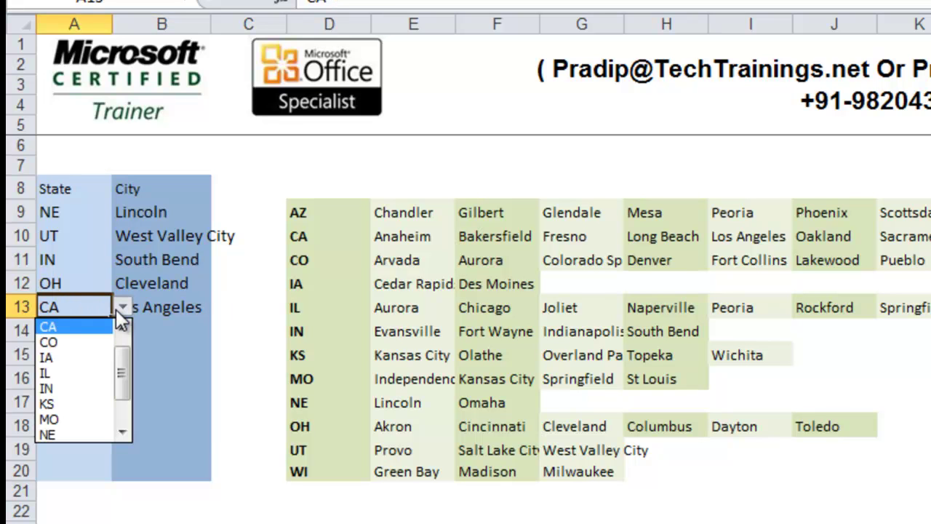
click(80, 343)
click(169, 308)
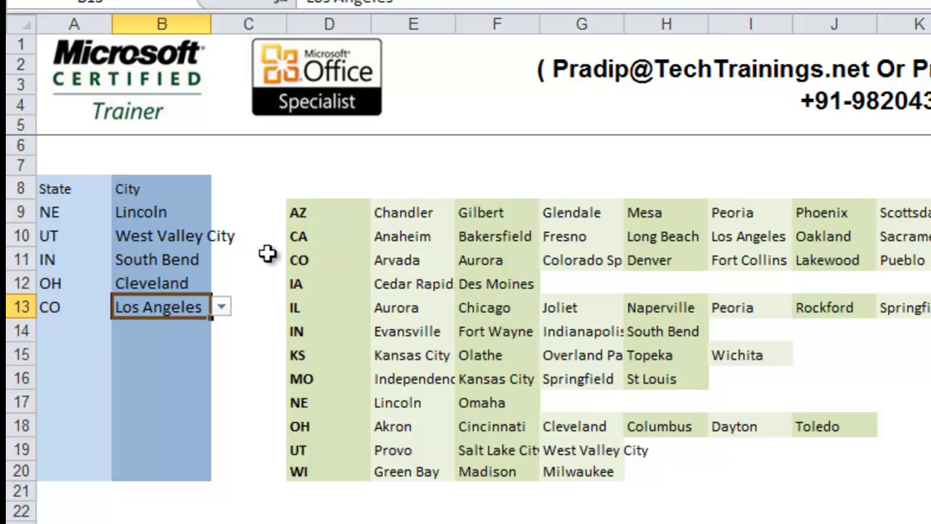
Step: Pick IN from A13's dropdown, leaving Los Angeles in B13
click(67, 306)
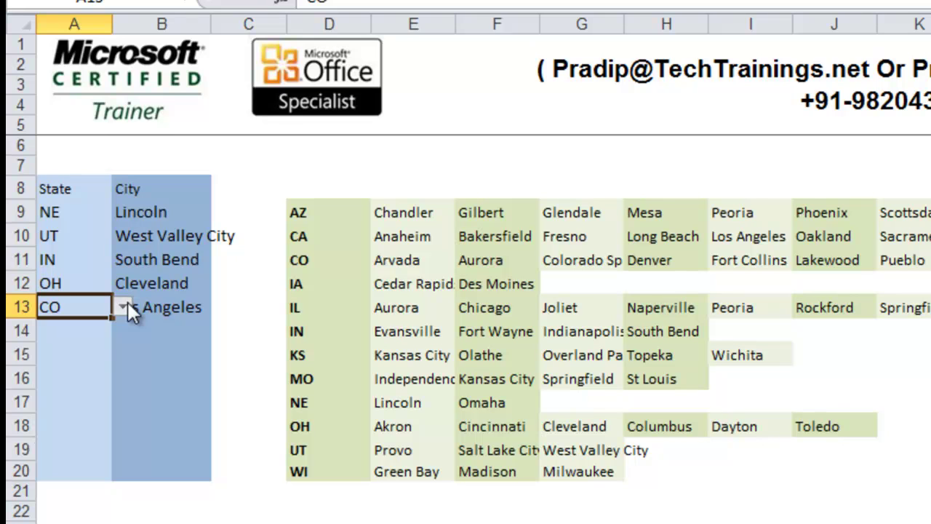
click(125, 306)
click(88, 372)
click(164, 304)
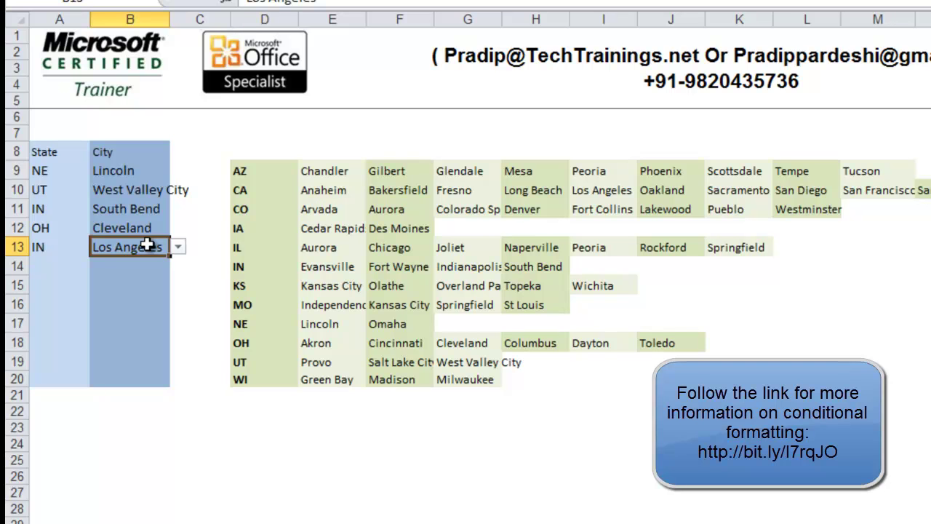
Step: Check B9's city list keeping Lincoln, and highlight the NE cities Lincoln and Omaha
key(Down)
key(Down)
key(Down)
key(Down)
key(Down)
key(Down)
key(Down)
key(Down)
key(Down)
key(Down)
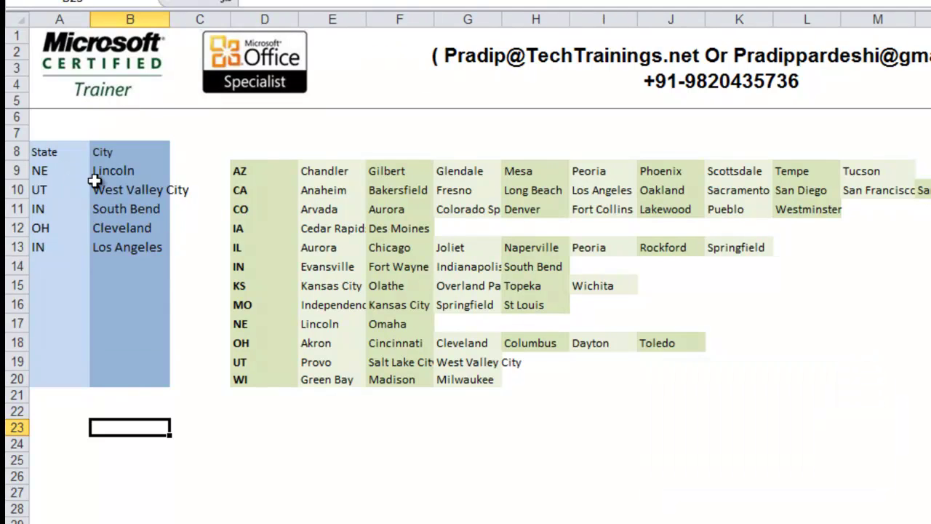
click(113, 172)
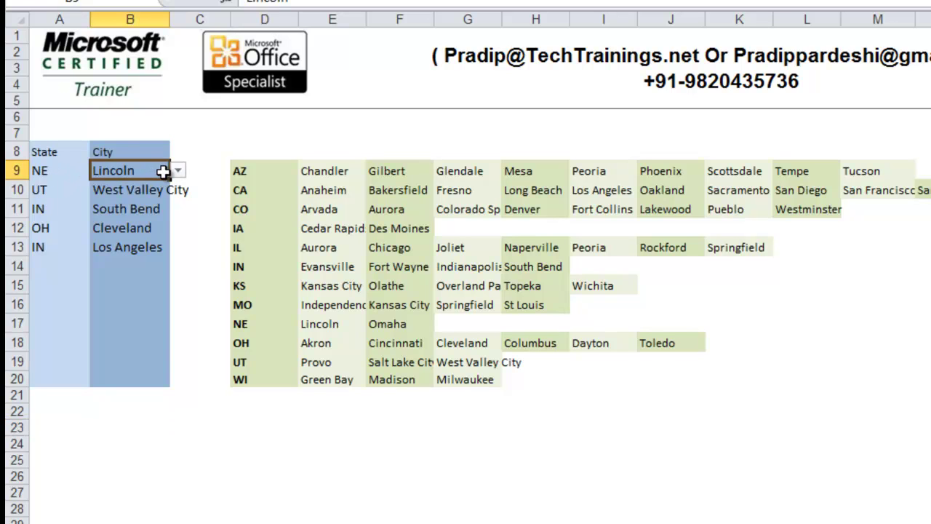
click(178, 170)
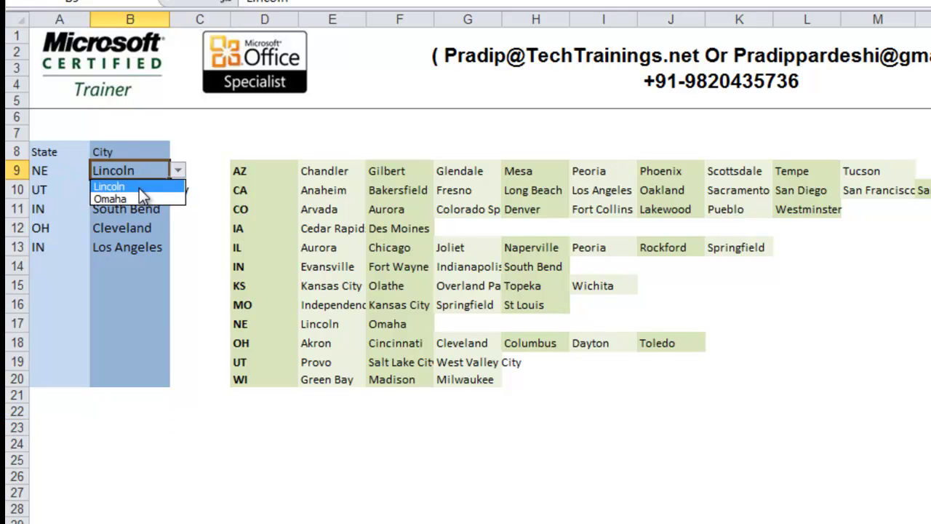
click(135, 184)
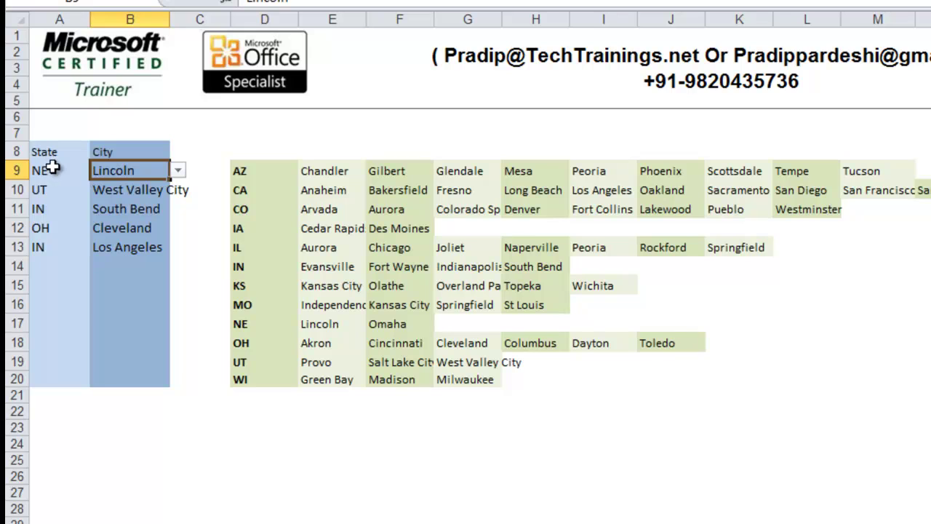
drag(314, 327, 415, 327)
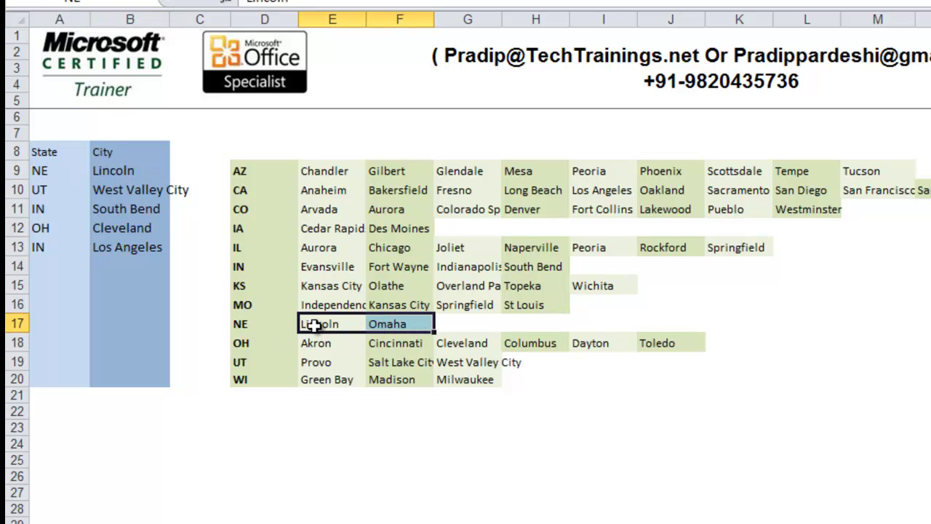
Step: Change A9's state from NE to IL and highlight IL cities Aurora through Springfield
click(37, 171)
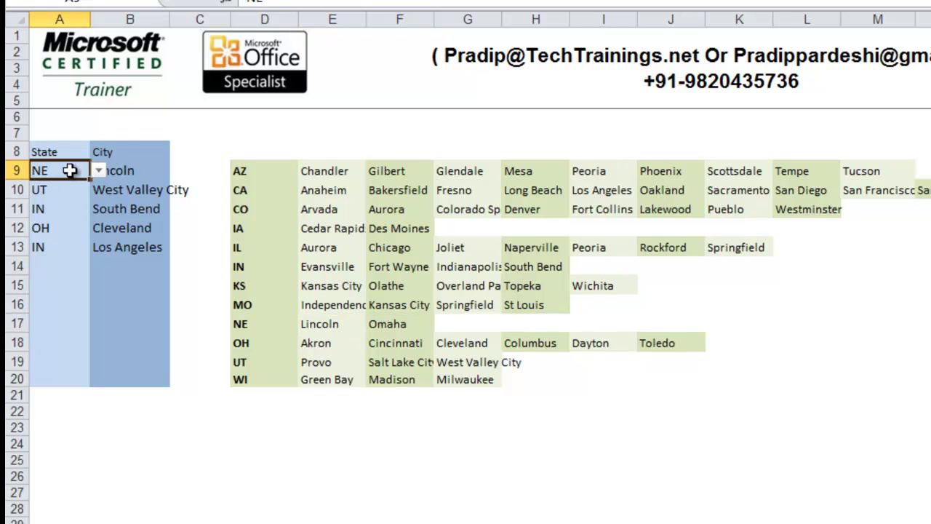
click(99, 171)
click(71, 190)
click(129, 190)
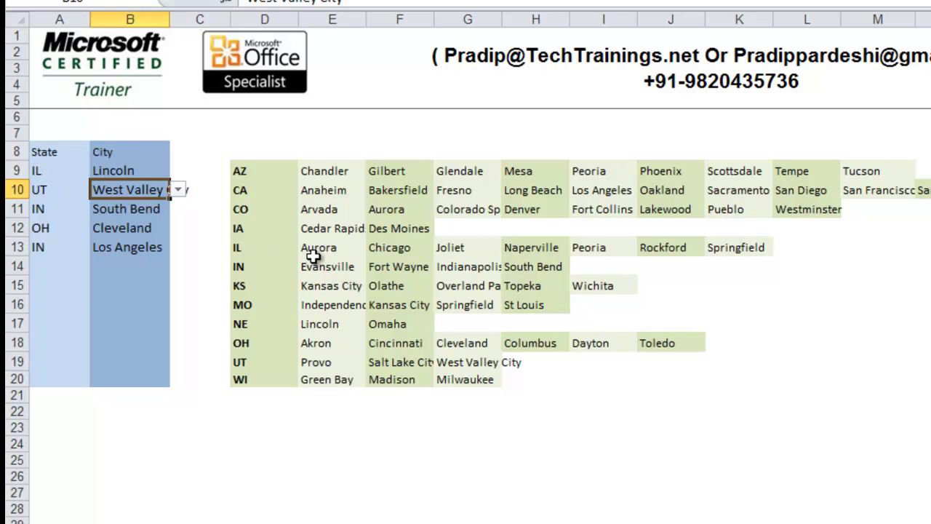
drag(318, 247, 734, 251)
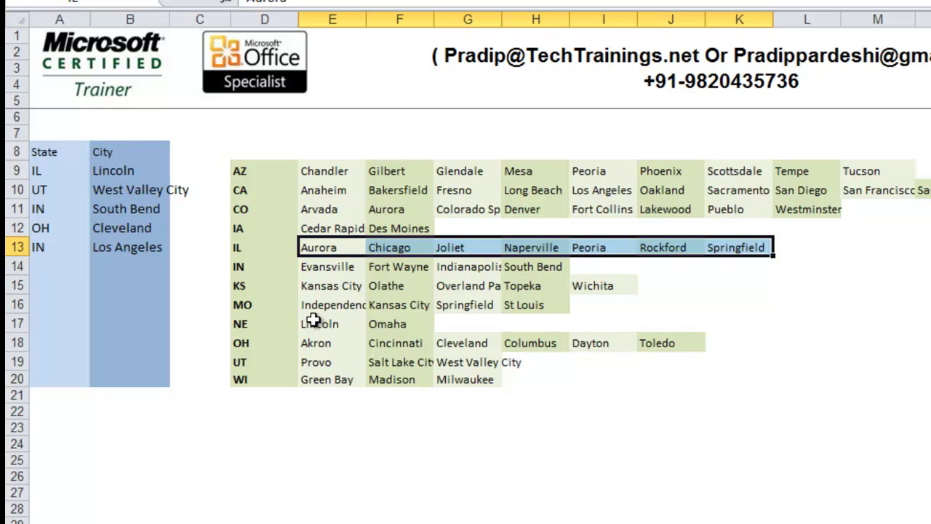
Step: Enter =COUNTIF(INDIRECT(A9),B9) in B24, which returns 0 for Lincoln under IL
click(126, 440)
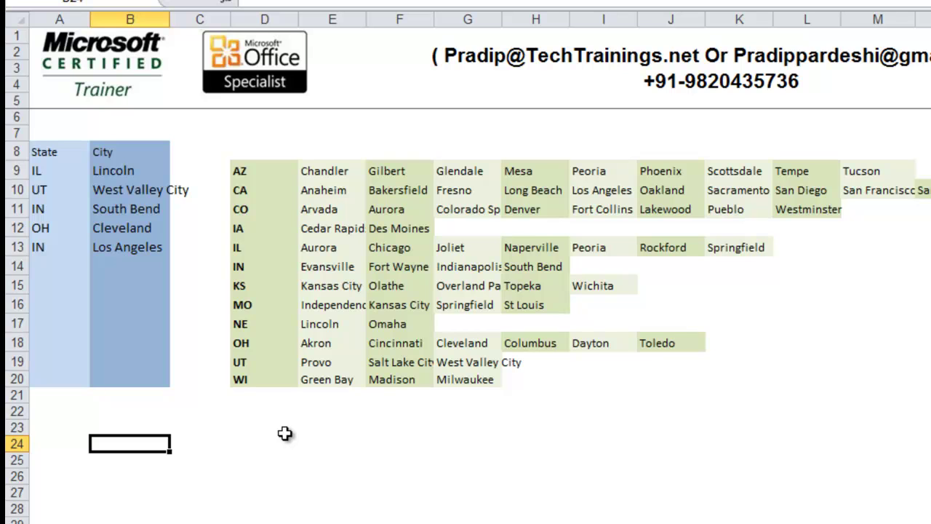
text(=countif()
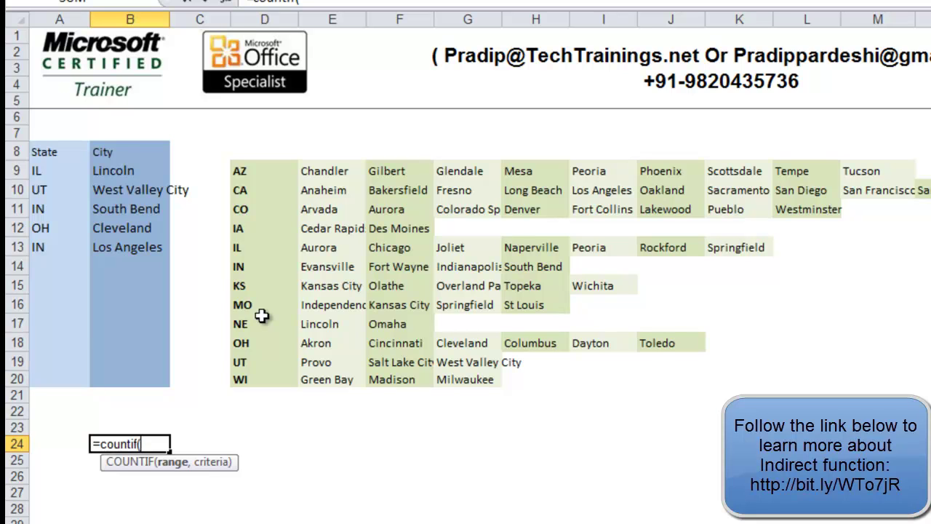
text(indir)
key(Tab)
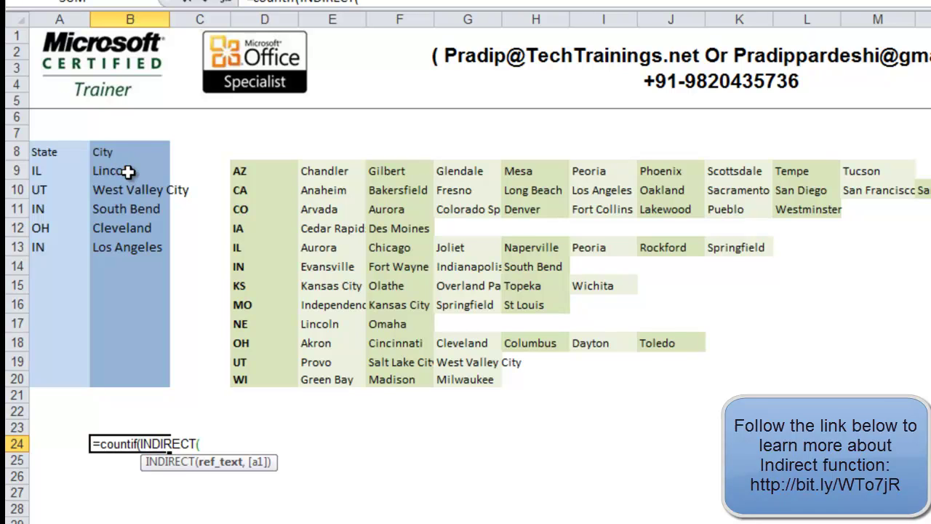
click(41, 170)
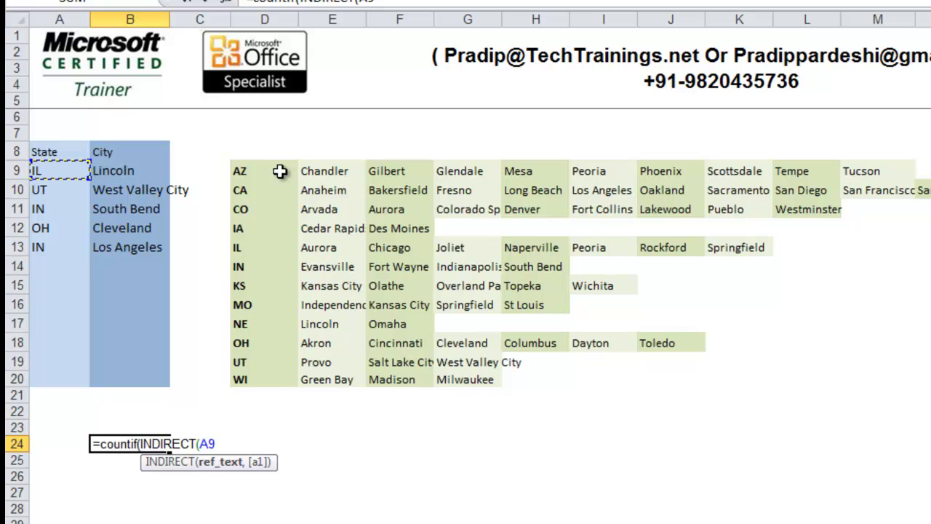
text())
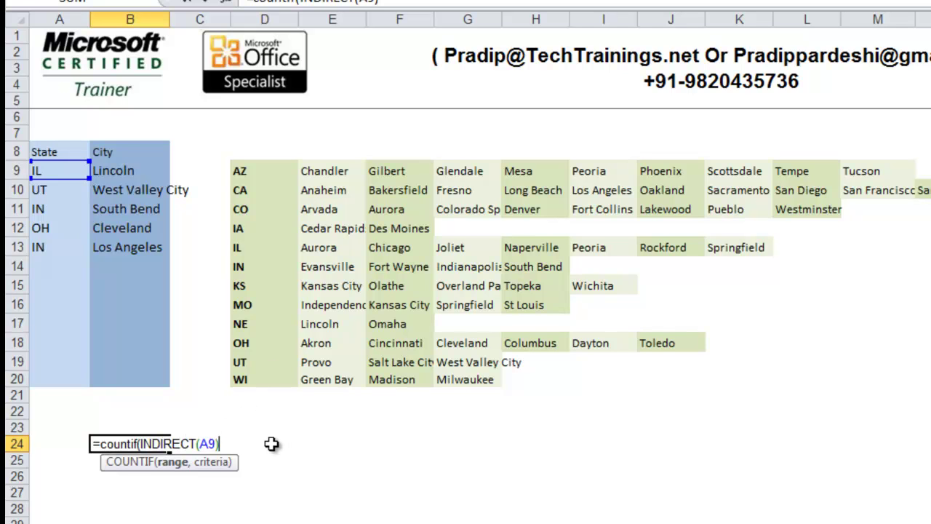
text(,)
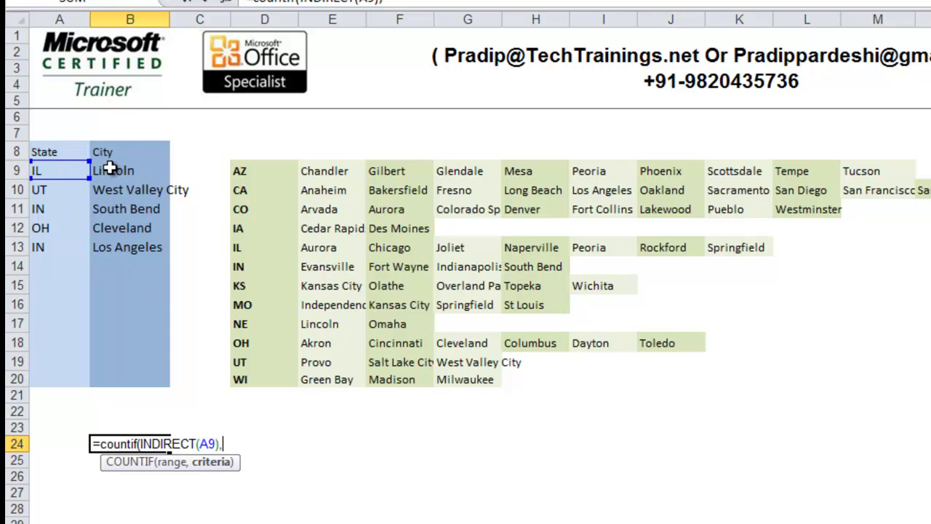
click(104, 170)
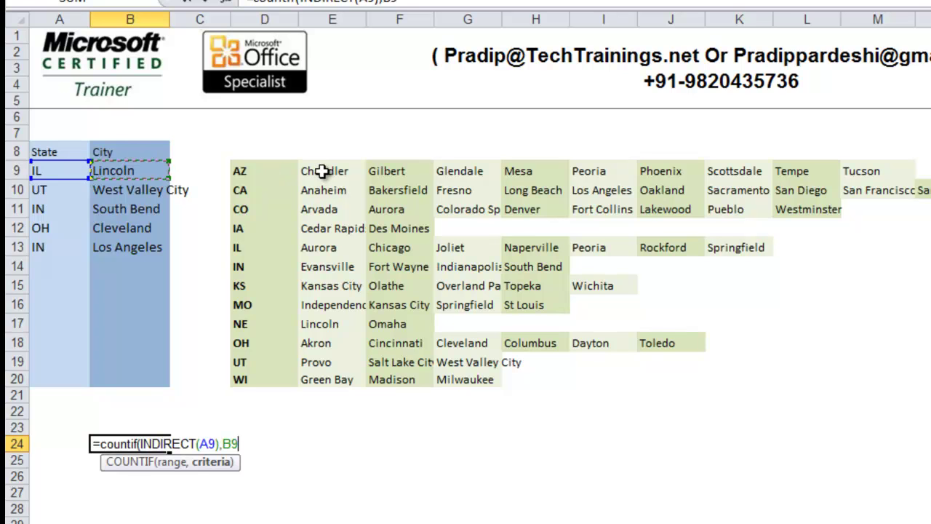
text())
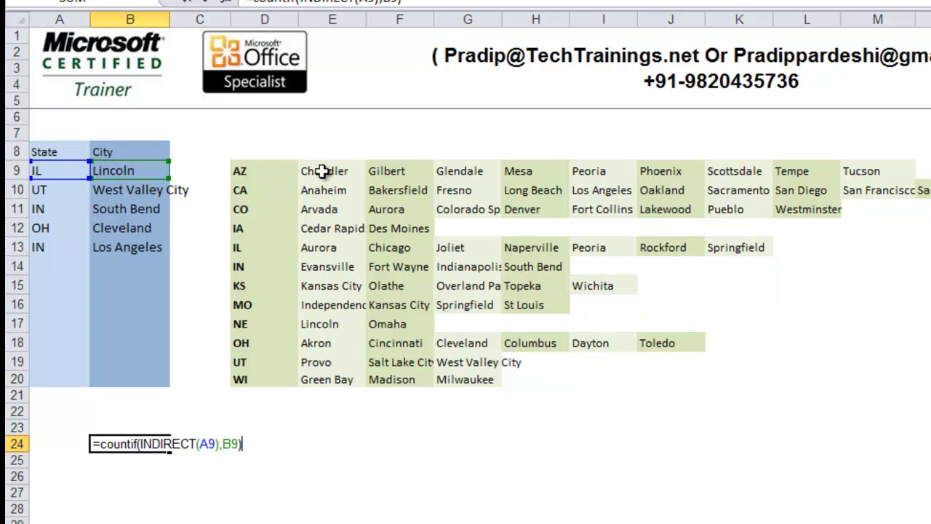
key(Return)
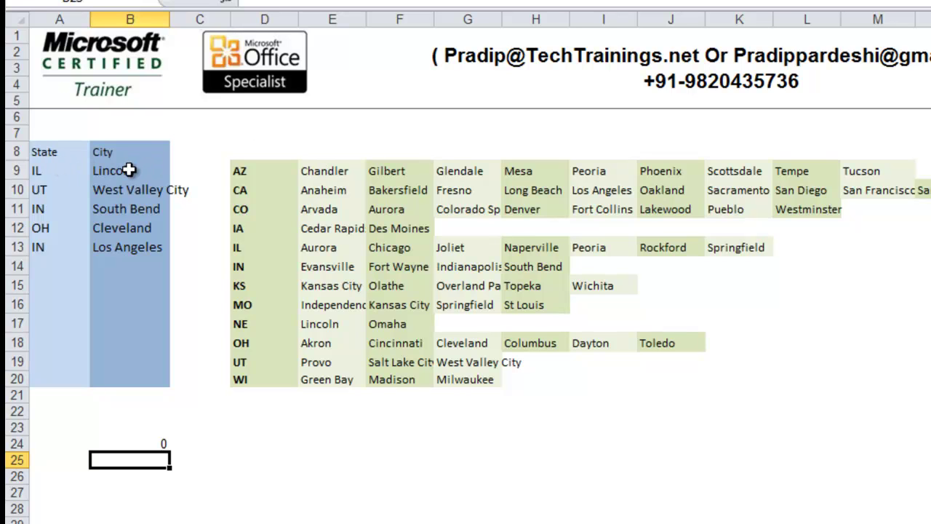
Step: Pick Chicago as B9's city and check that the B24 count now reads 1
click(129, 169)
click(177, 170)
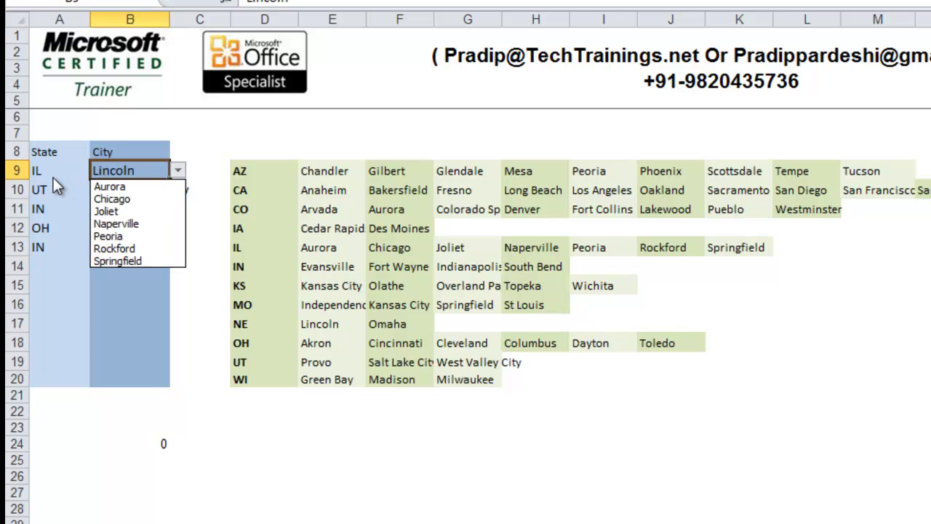
click(107, 199)
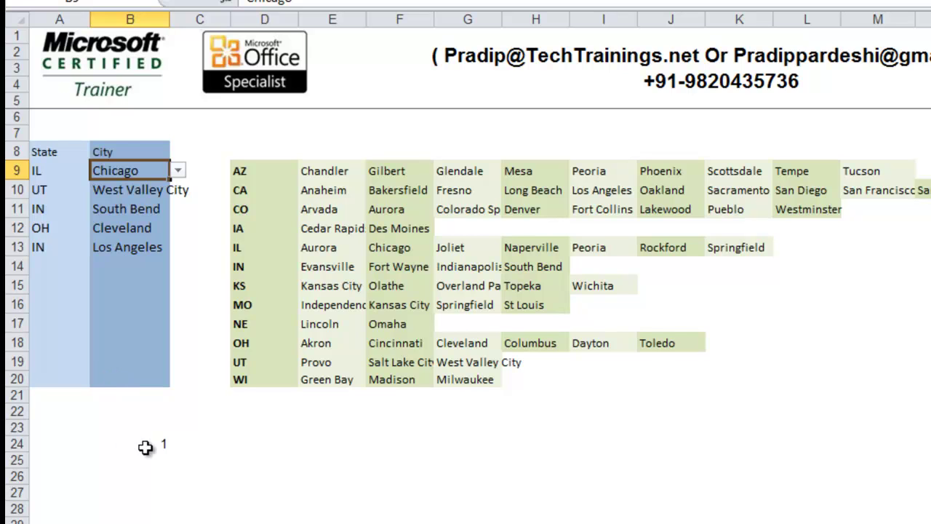
click(146, 448)
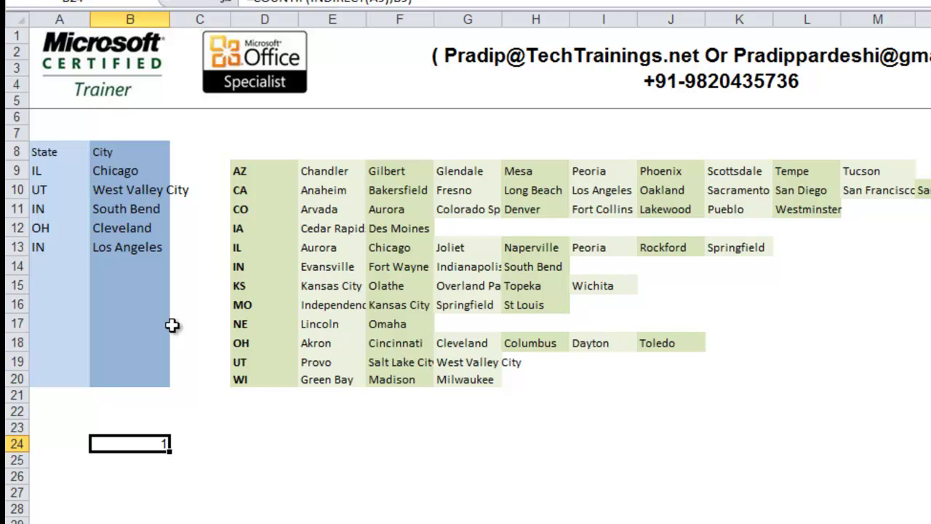
Step: Append =0 to the B24 formula, making it =COUNTIF(INDIRECT(A9),B9)=0
double_click(150, 443)
click(267, 443)
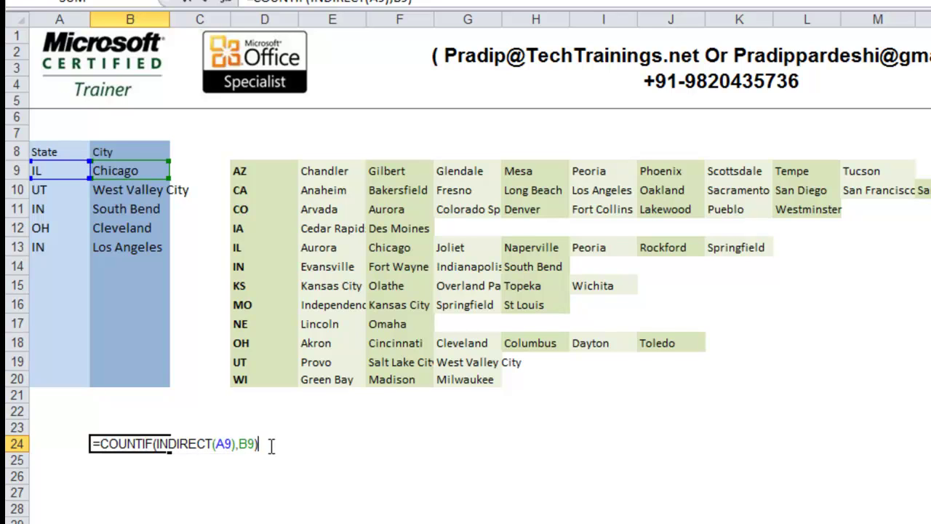
text(=0)
key(Return)
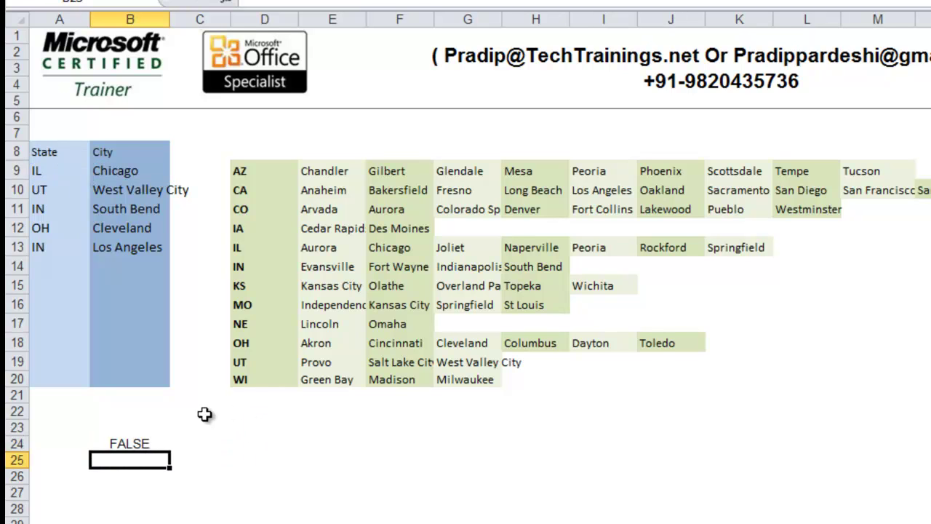
click(130, 442)
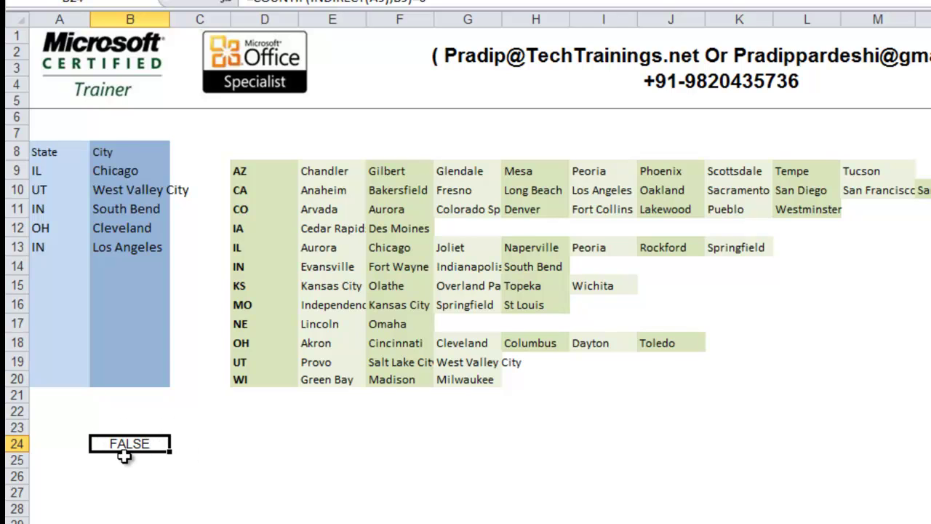
Step: Change A9's state to MO so B24 returns TRUE for Chicago
drag(36, 174, 122, 171)
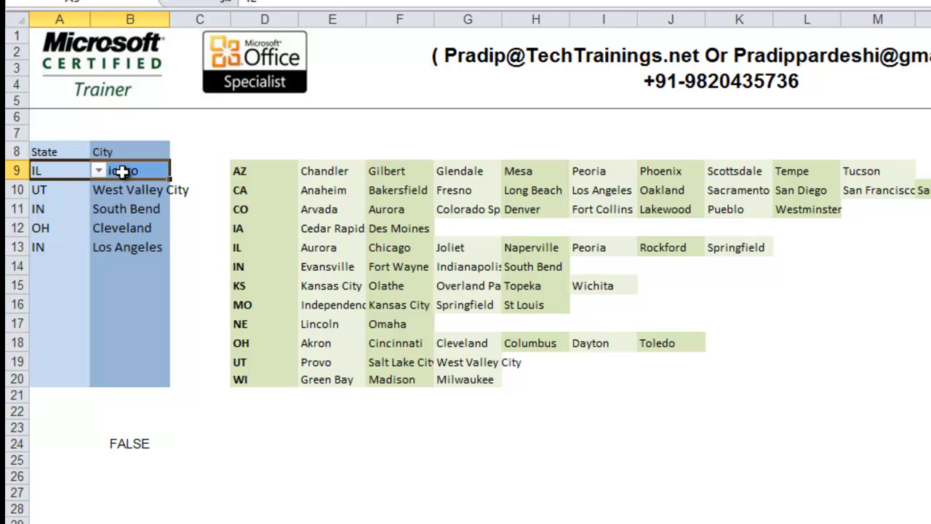
click(48, 174)
click(99, 172)
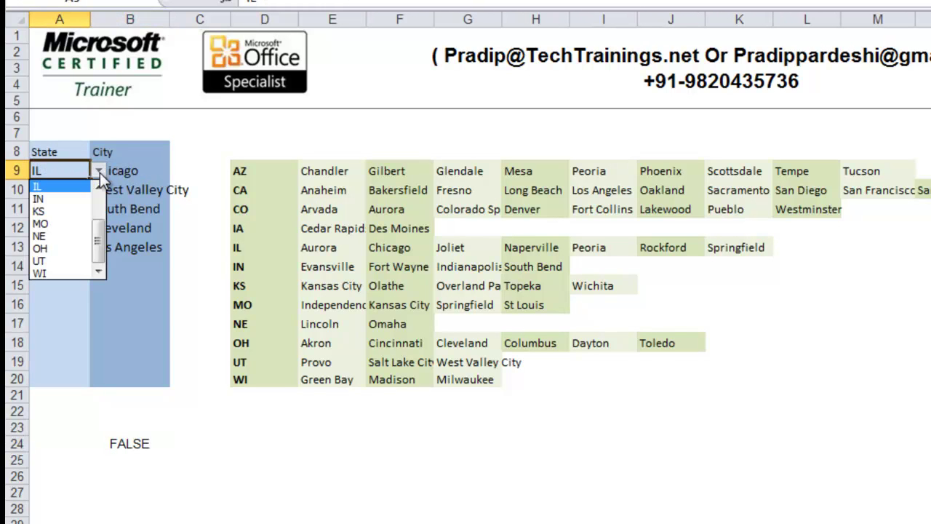
click(59, 226)
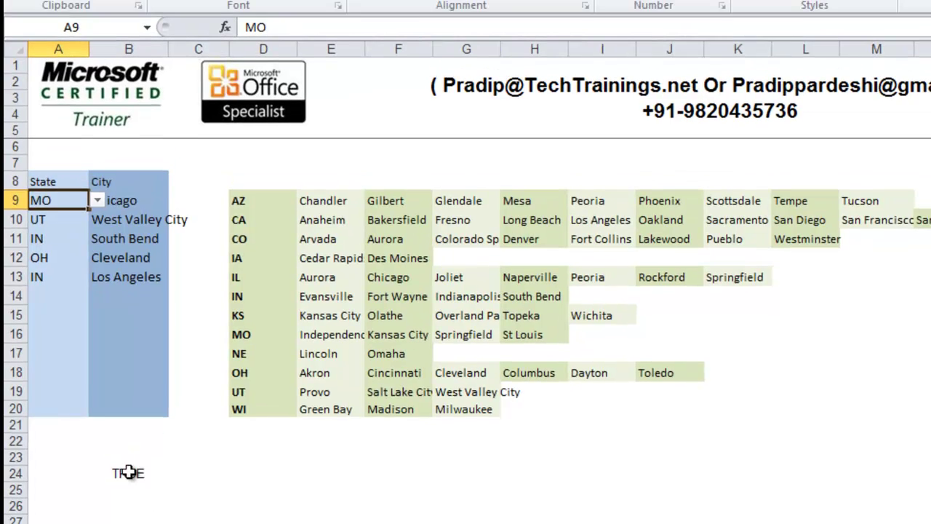
click(130, 443)
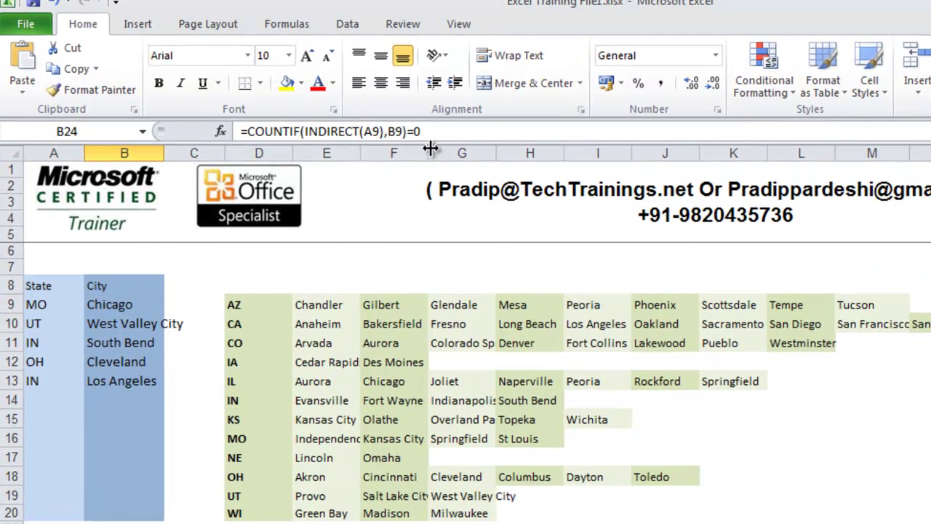
Step: Copy =COUNTIF(INDIRECT(A9),B9)=0 from the formula bar and select City cells from B9 downward
drag(420, 131, 250, 131)
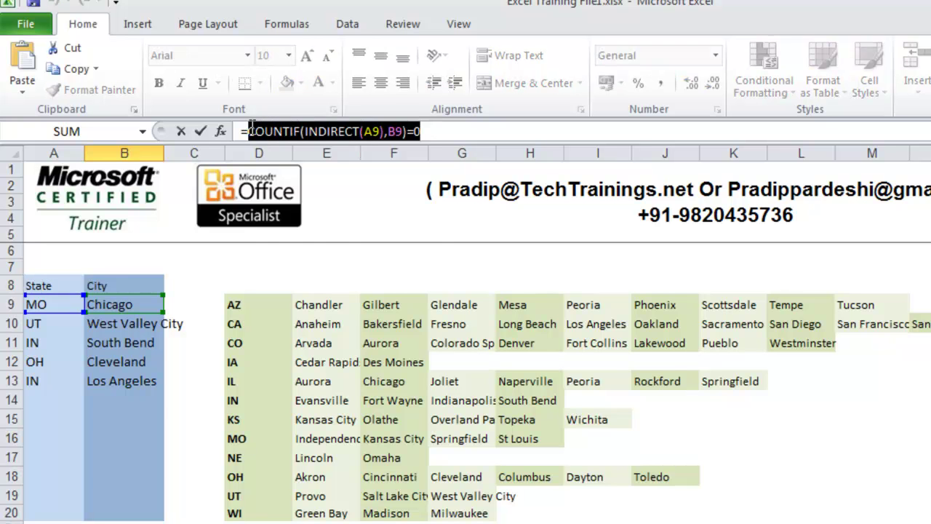
right_click(251, 131)
click(280, 157)
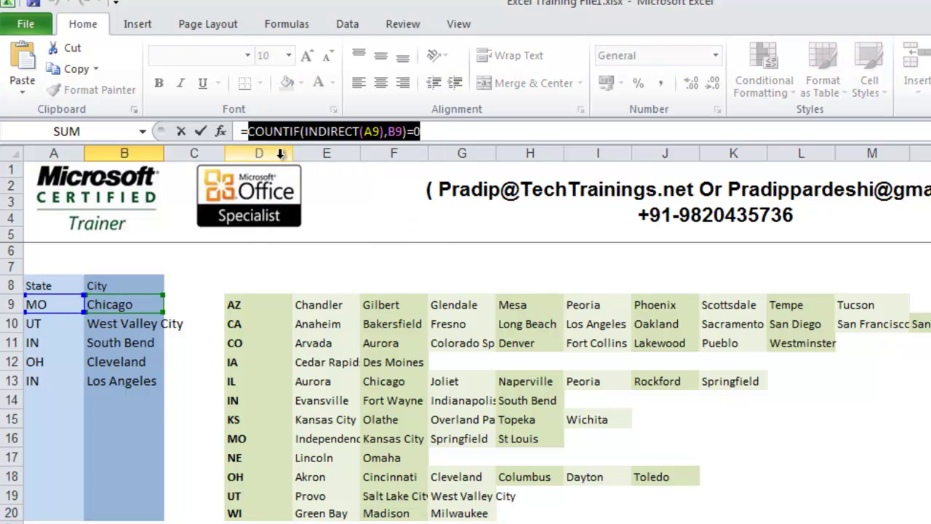
key(Escape)
drag(117, 304, 133, 517)
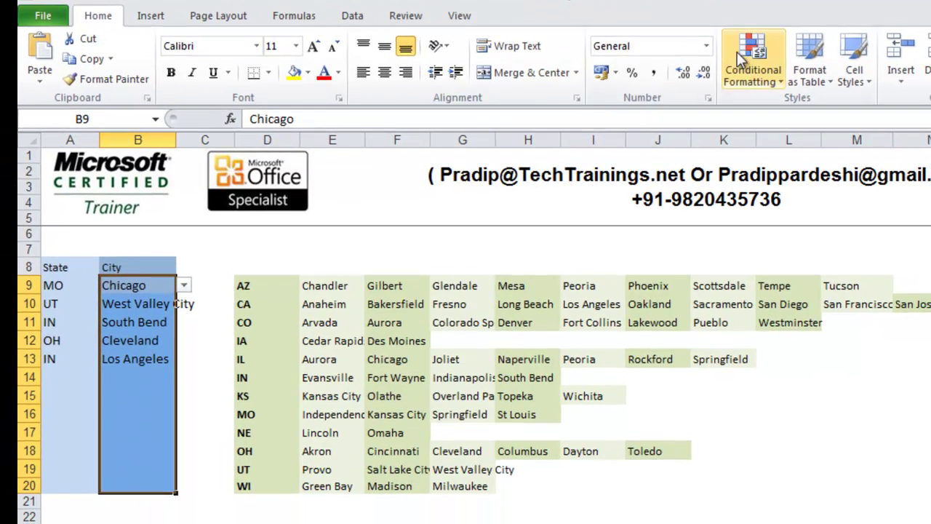
Step: Create a formula-based conditional rule with =COUNTIF(INDIRECT(A9),B9)=0 and a bright red fill
click(752, 66)
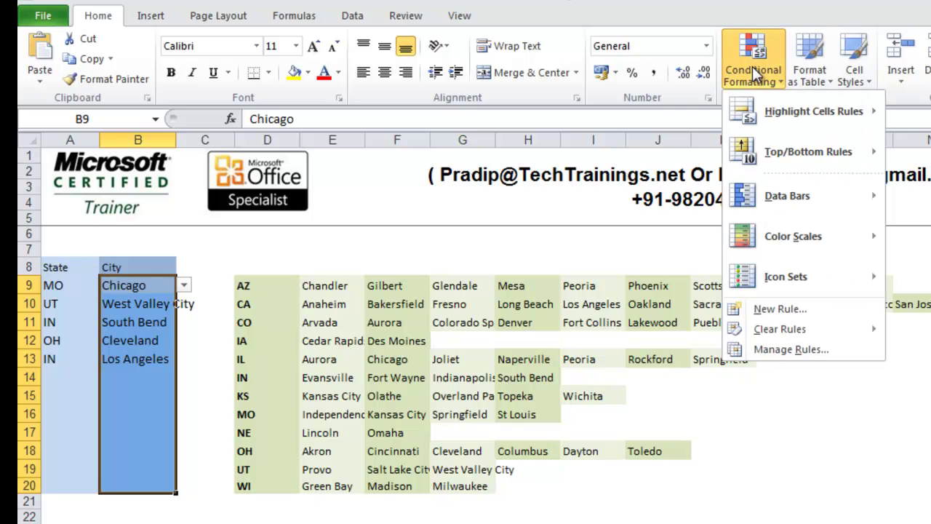
click(781, 309)
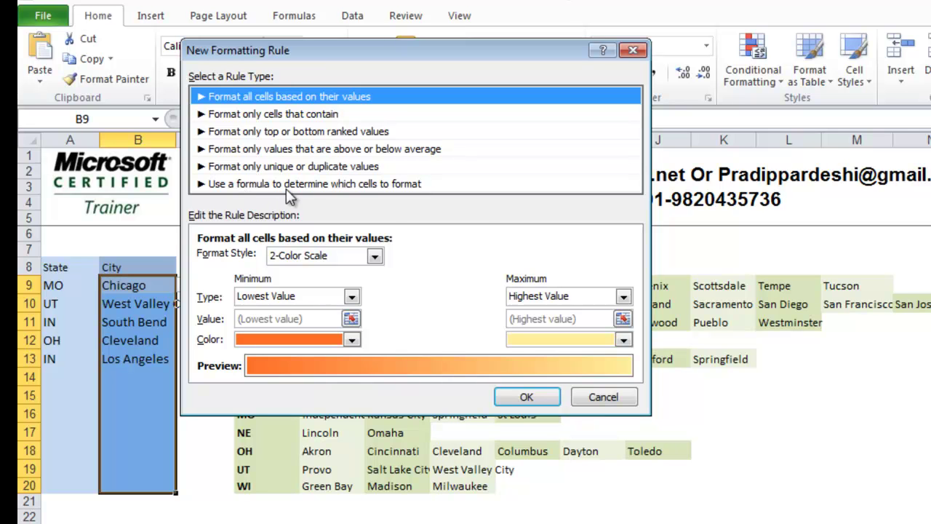
click(312, 185)
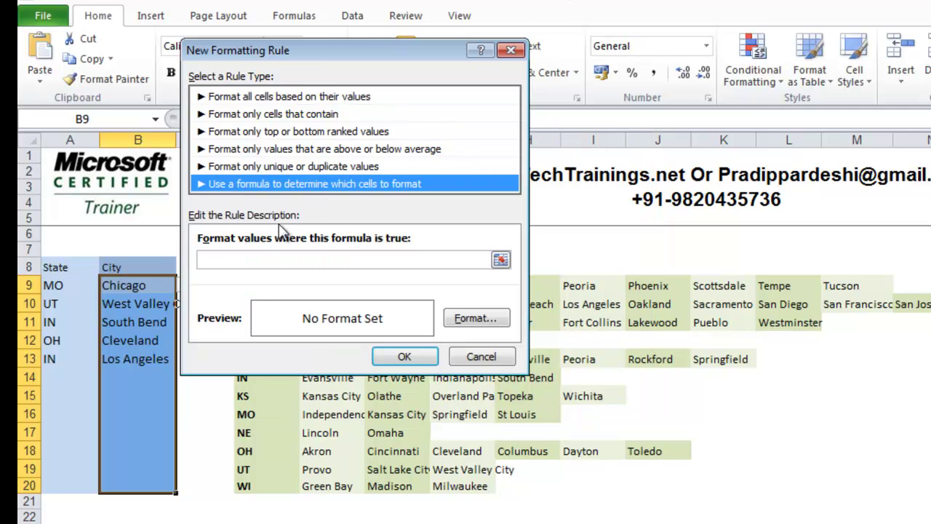
click(273, 262)
text(=)
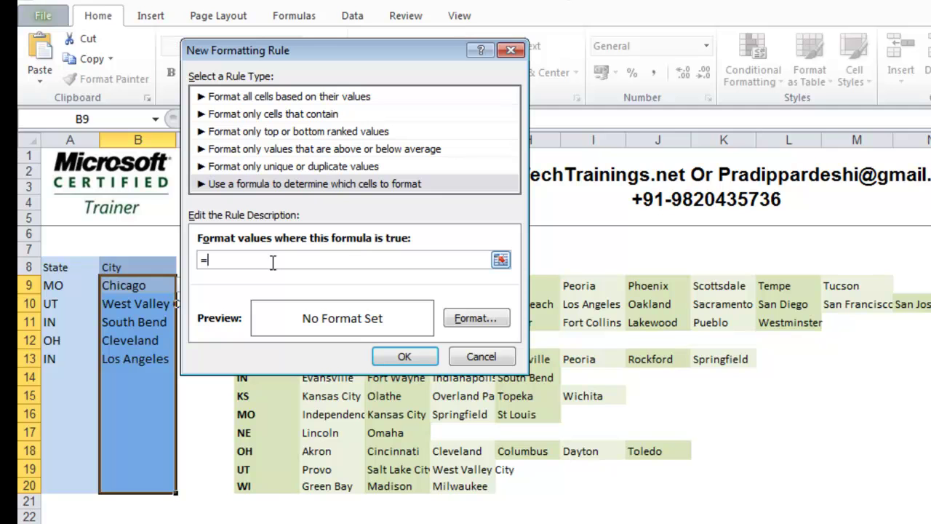
key(ctrl+v)
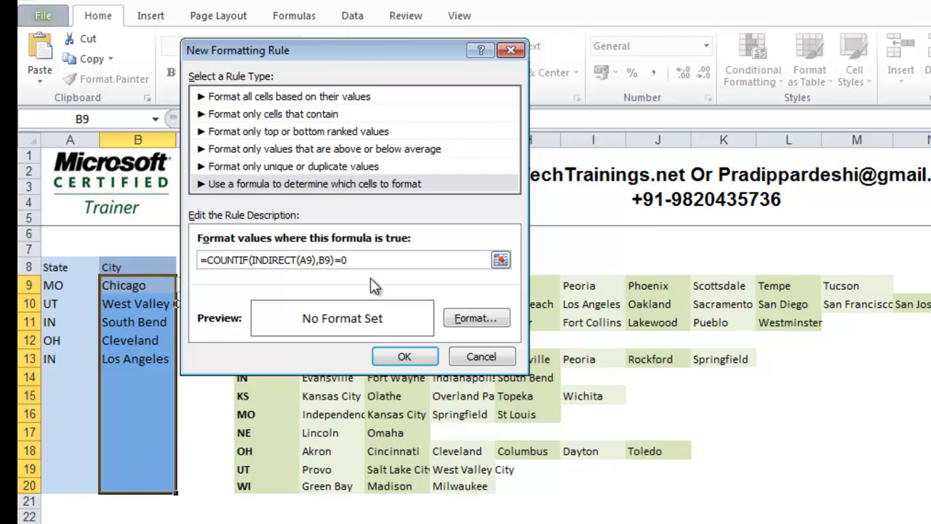
click(493, 321)
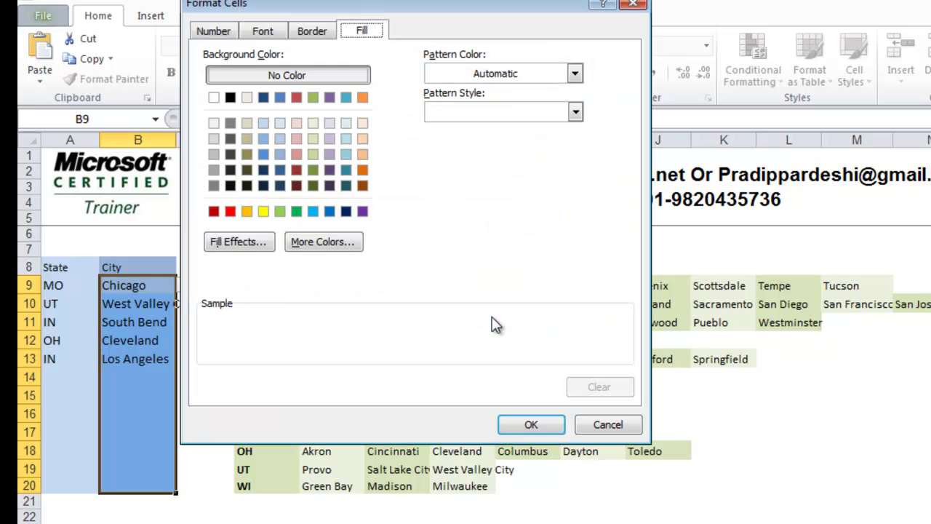
click(230, 212)
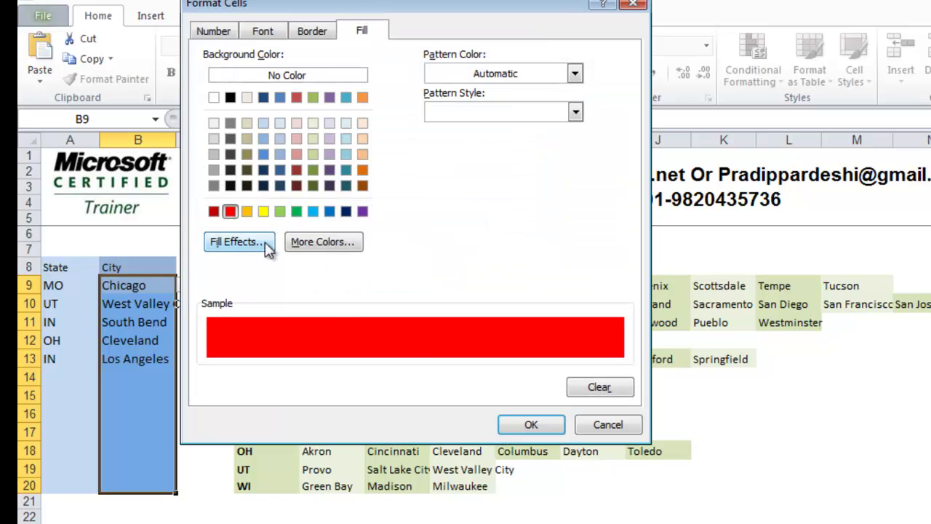
click(528, 425)
Step: Apply the red-fill rule and inspect flagged cities South Bend, Chicago and Los Angeles
click(409, 357)
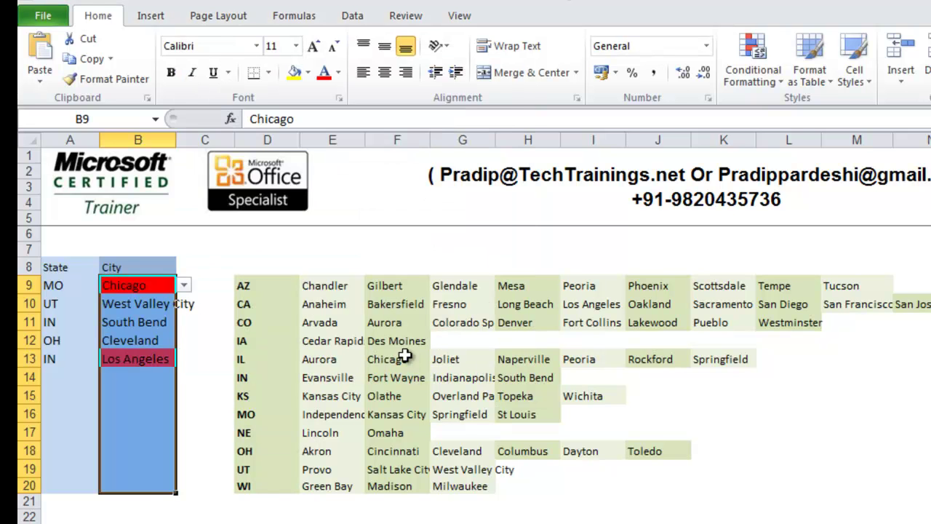
click(133, 320)
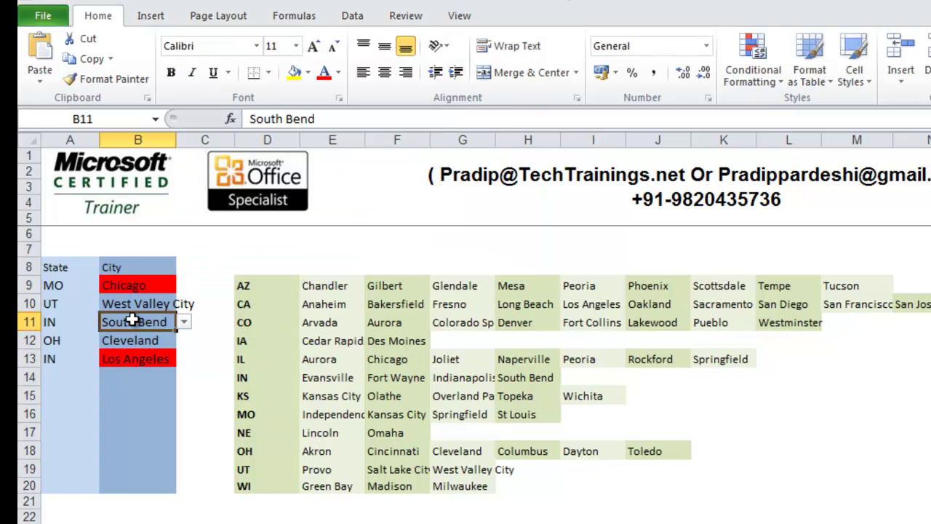
click(136, 284)
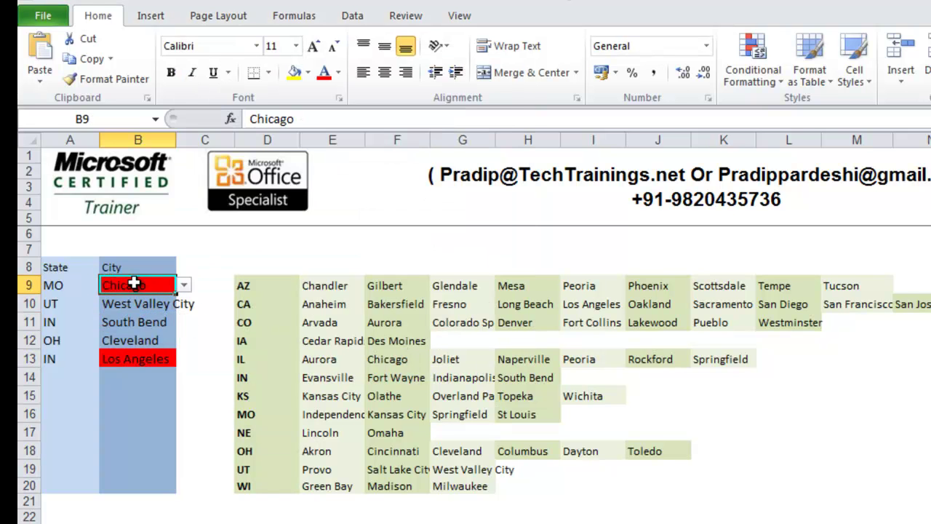
click(138, 358)
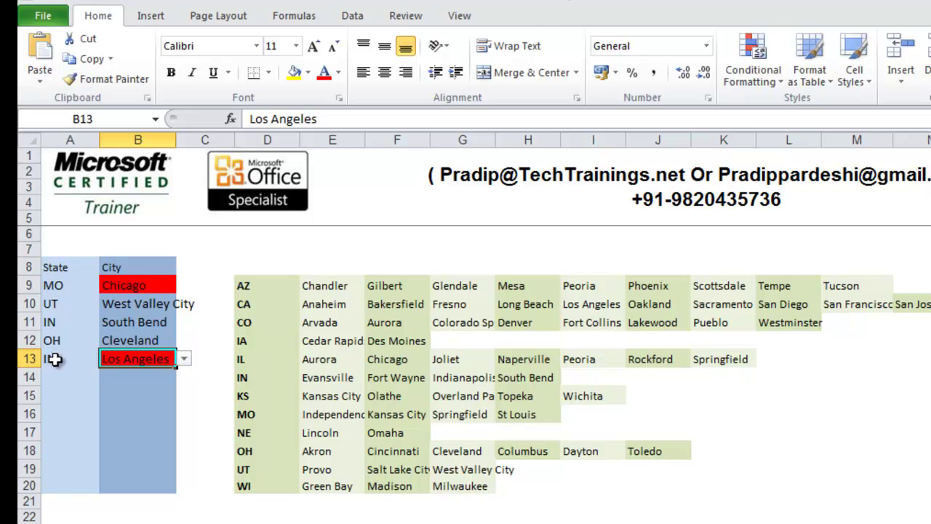
Step: Fix the mismatches: set B13 to Fort Wayne and B9 to Kansas City
drag(326, 377, 540, 381)
click(139, 364)
click(185, 359)
click(140, 386)
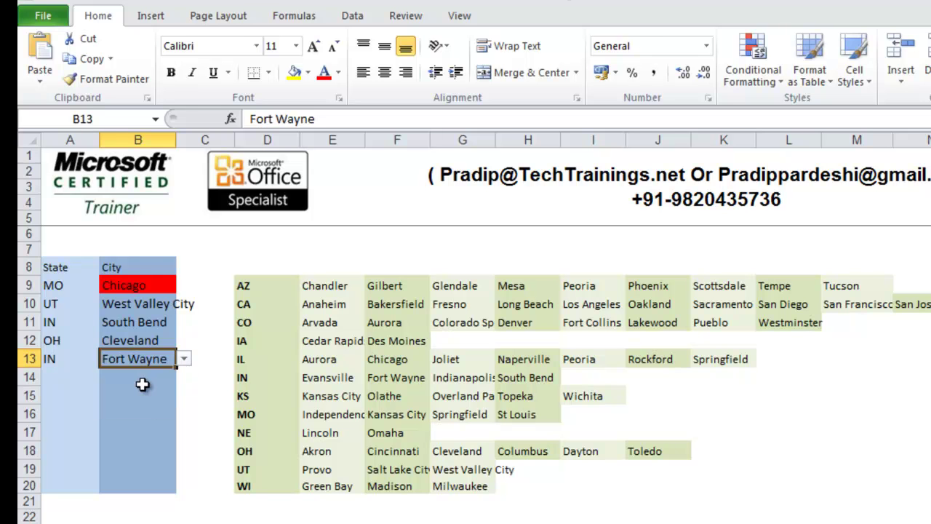
click(138, 285)
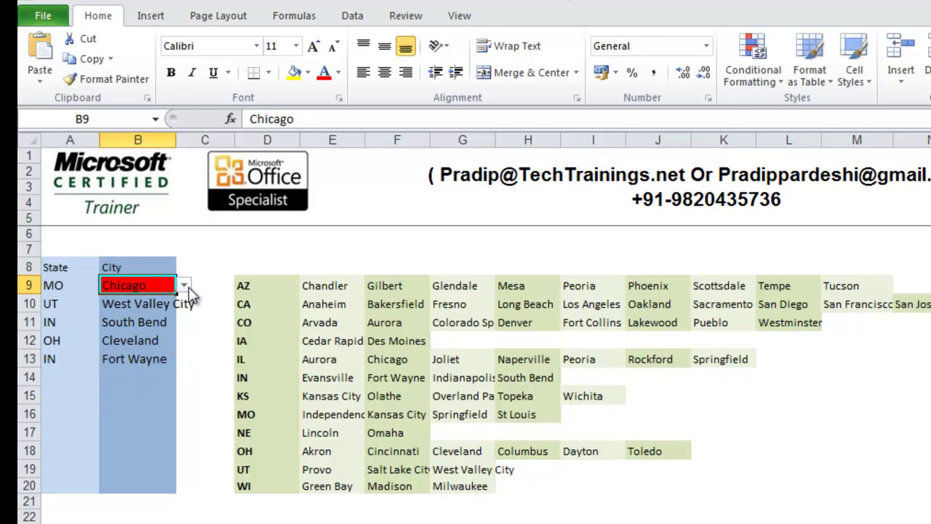
click(185, 286)
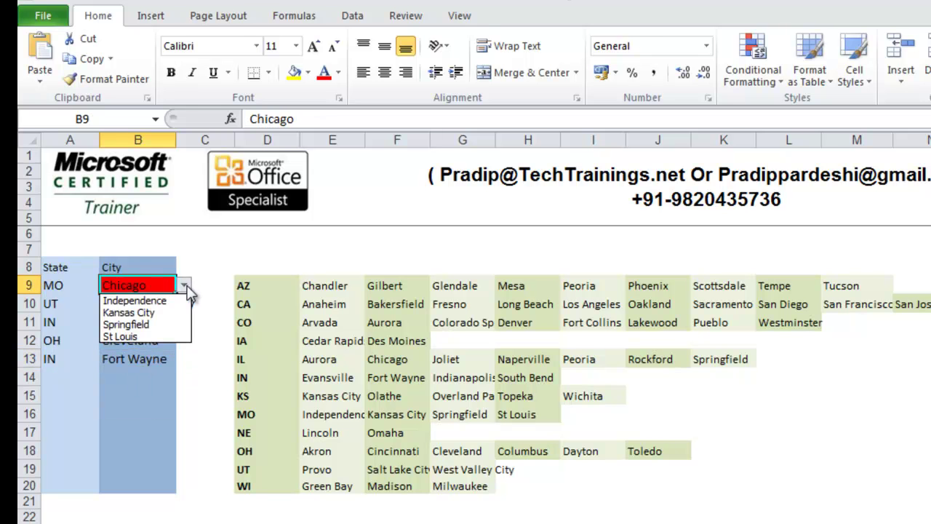
click(149, 313)
Step: Change A12's state to KS, flagging Cleveland, and select B9:B20
click(95, 339)
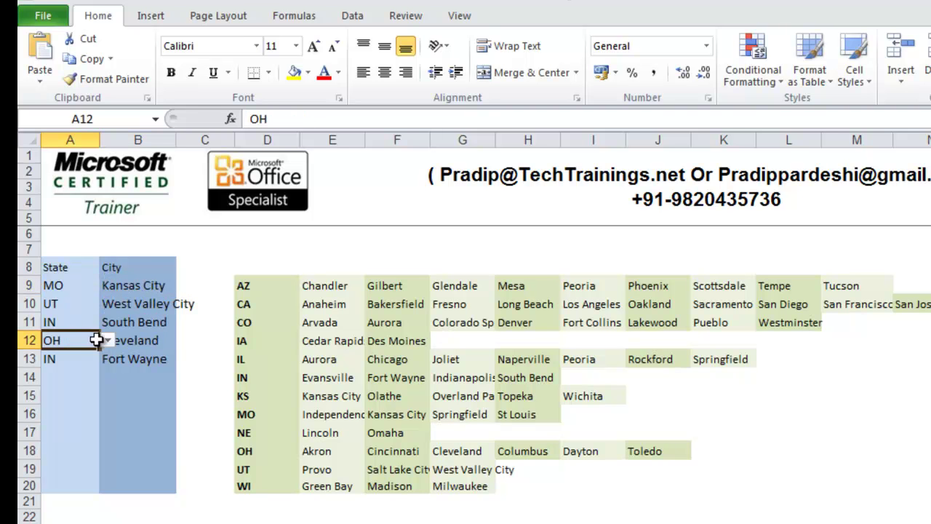
click(109, 340)
click(105, 376)
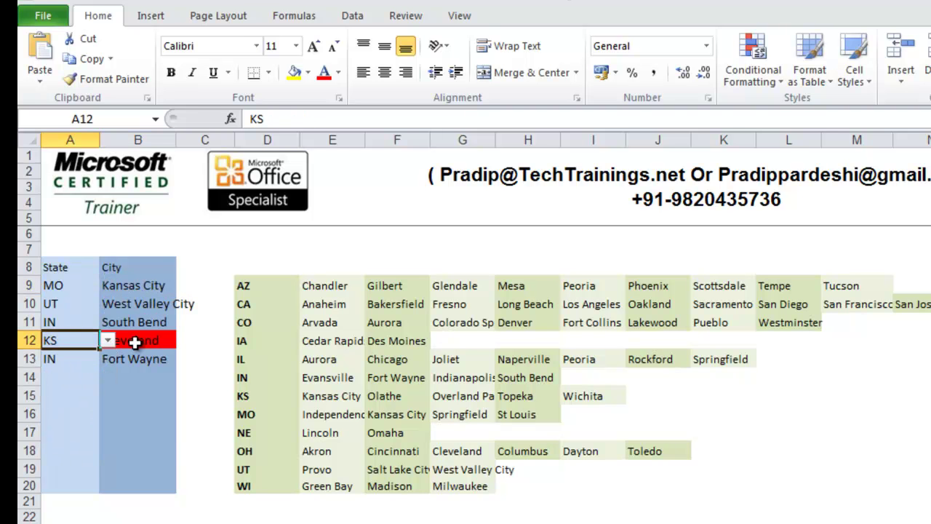
click(138, 345)
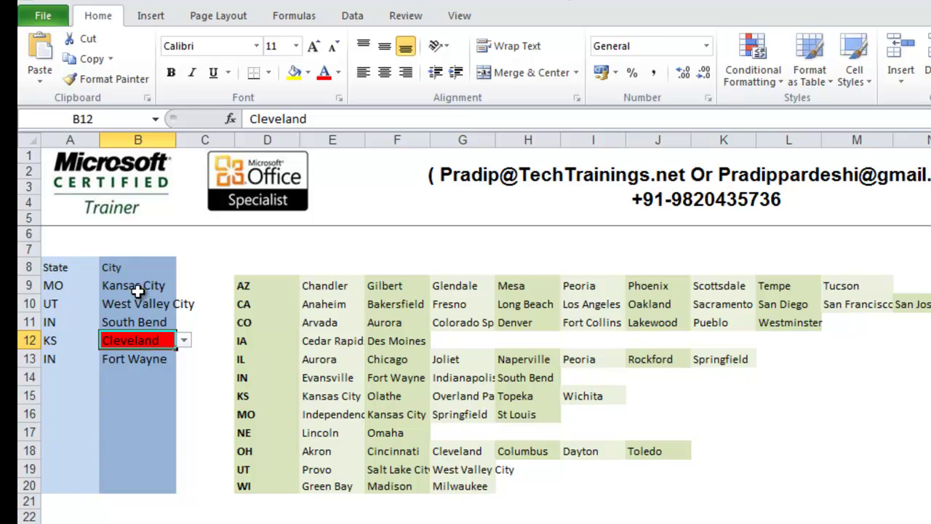
drag(138, 290, 139, 480)
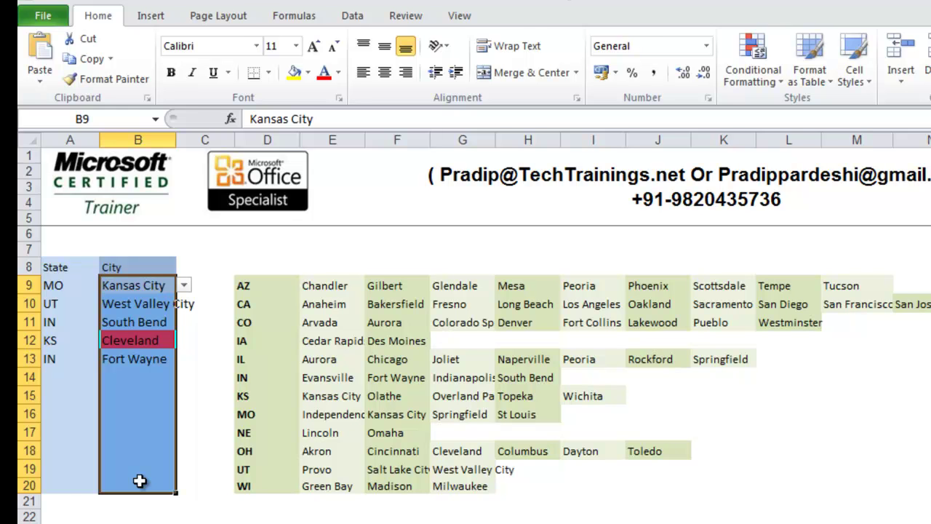
Step: Edit the COUNTIF rule via Manage Rules and set its fill to No Color
click(751, 69)
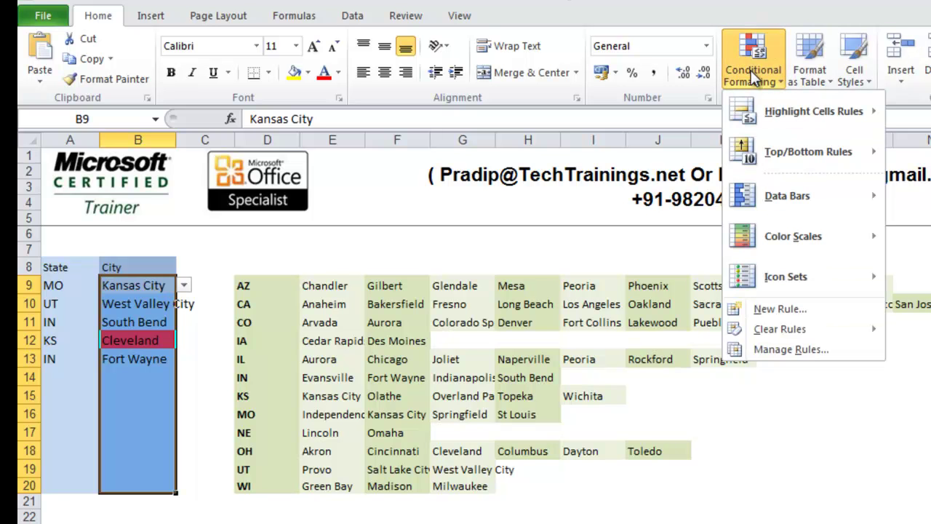
click(785, 350)
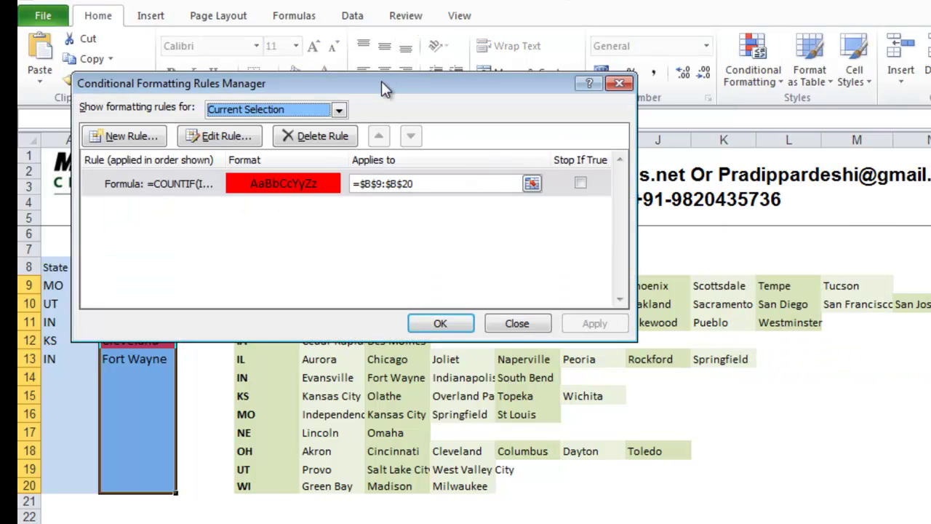
drag(381, 80, 568, 165)
click(405, 221)
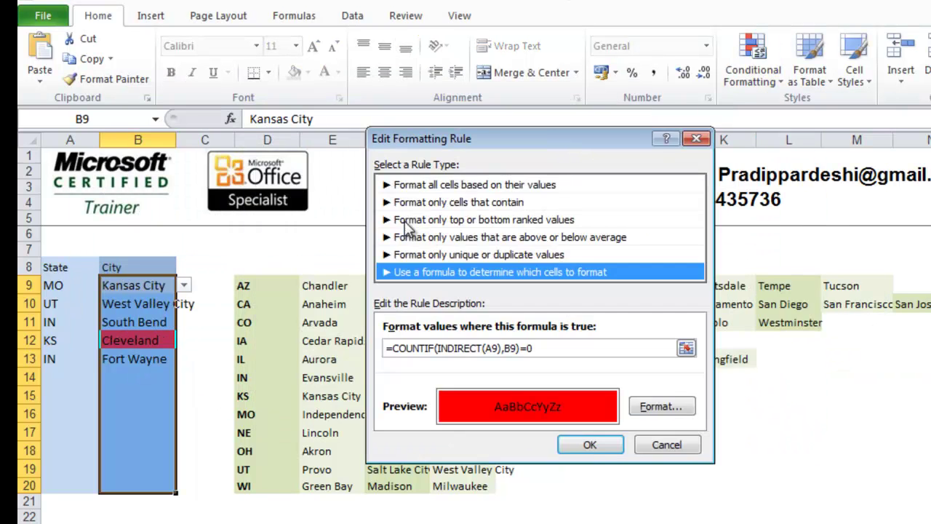
click(654, 406)
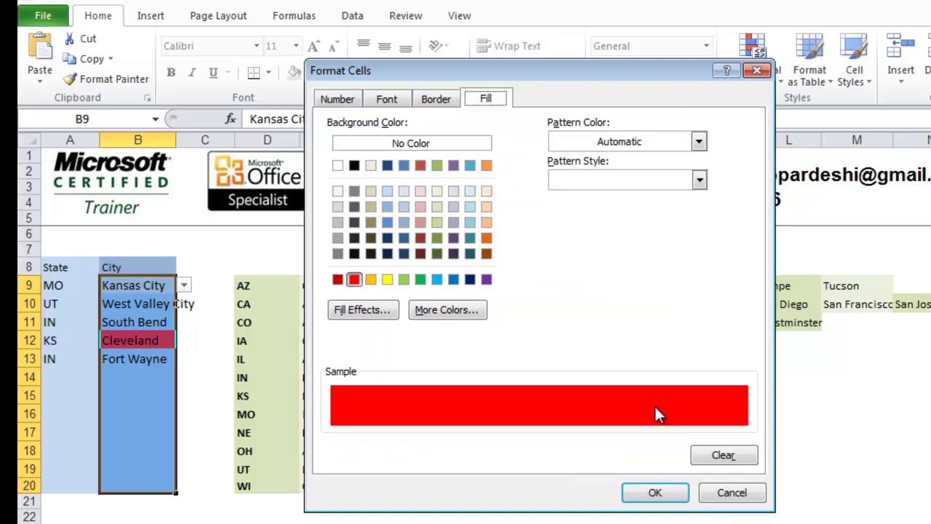
click(423, 145)
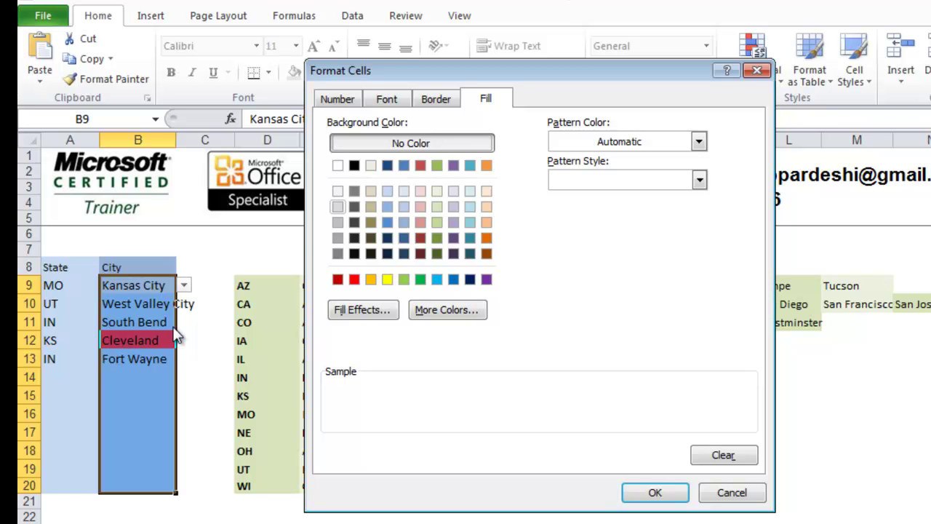
Step: Give the rule the custom number format ;;; and apply it to the city cells
click(351, 100)
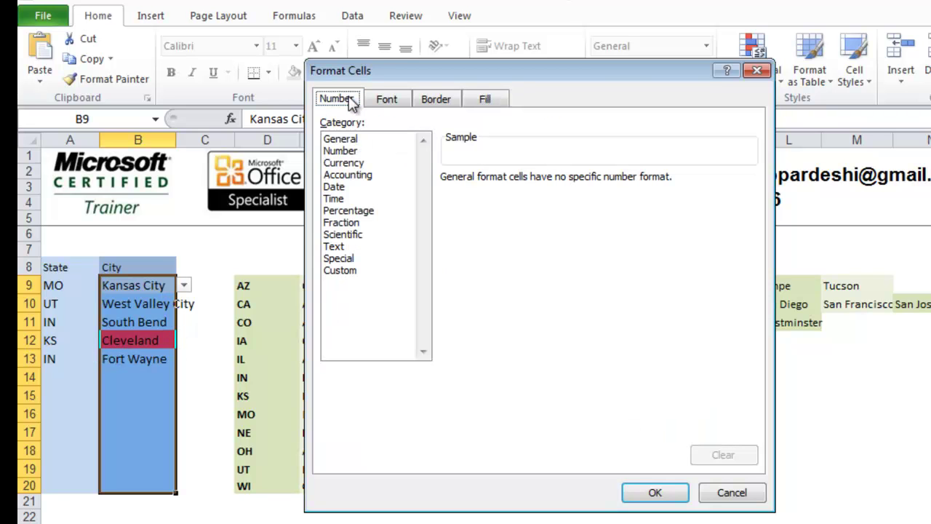
click(339, 271)
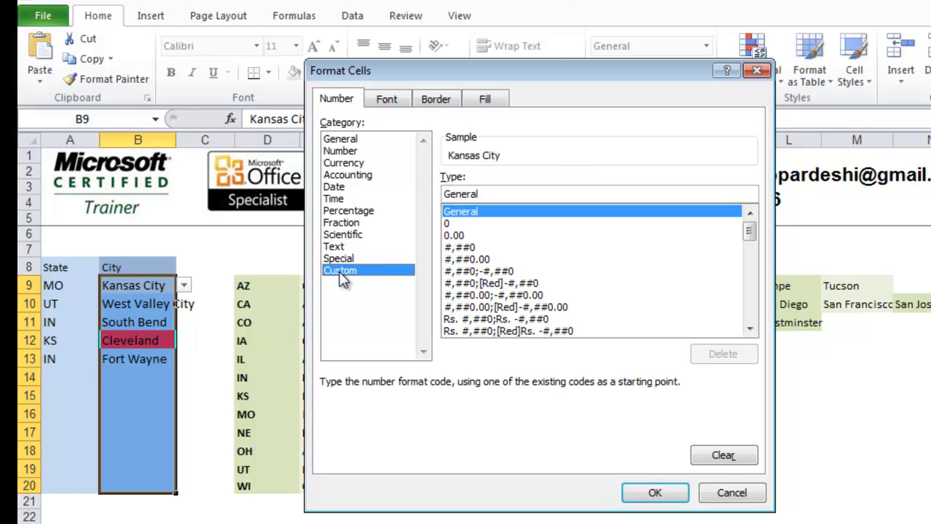
double_click(470, 192)
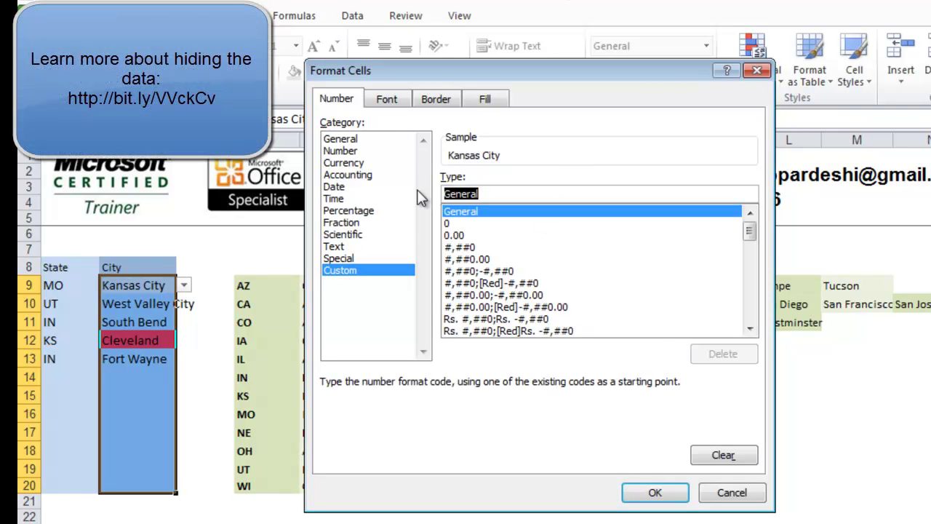
text(;;;)
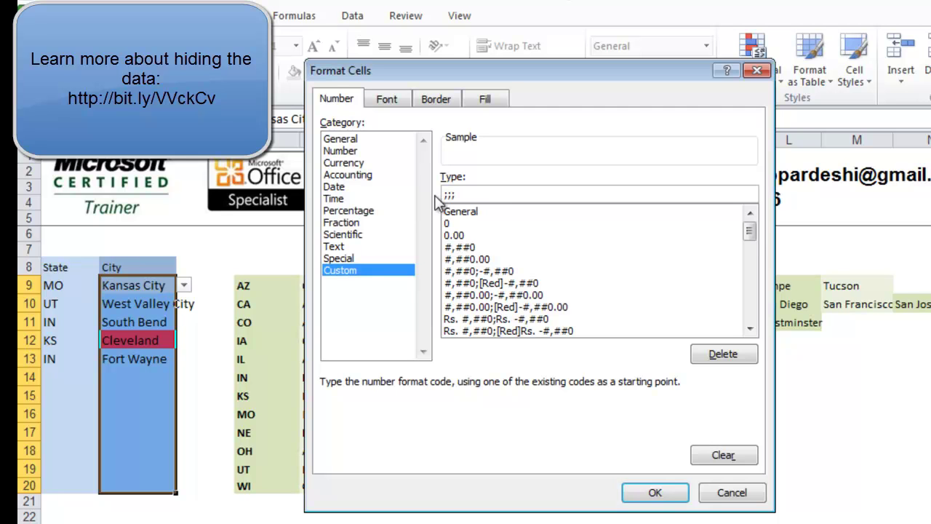
click(637, 493)
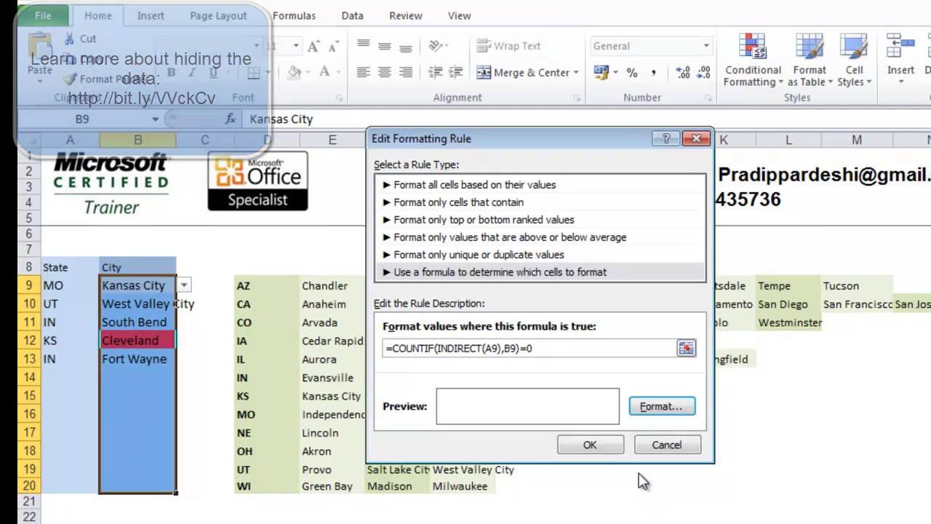
click(594, 441)
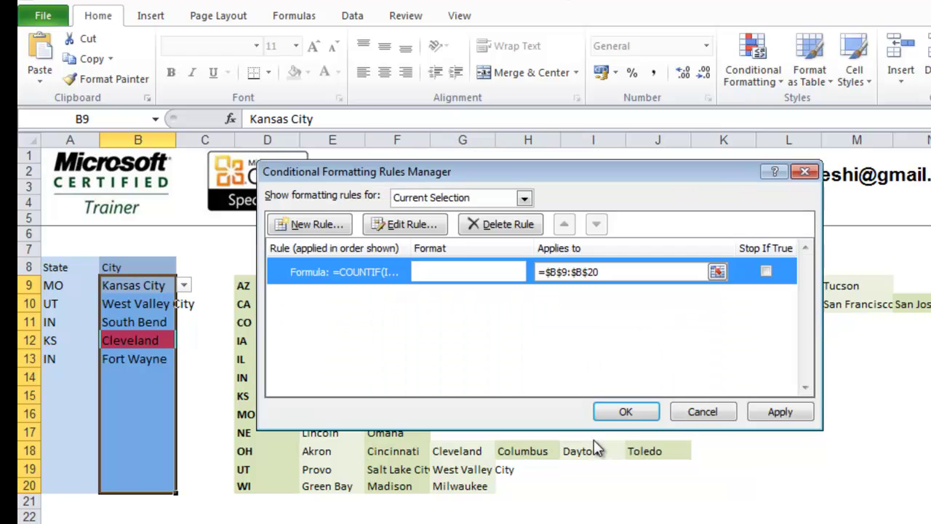
click(777, 413)
click(625, 412)
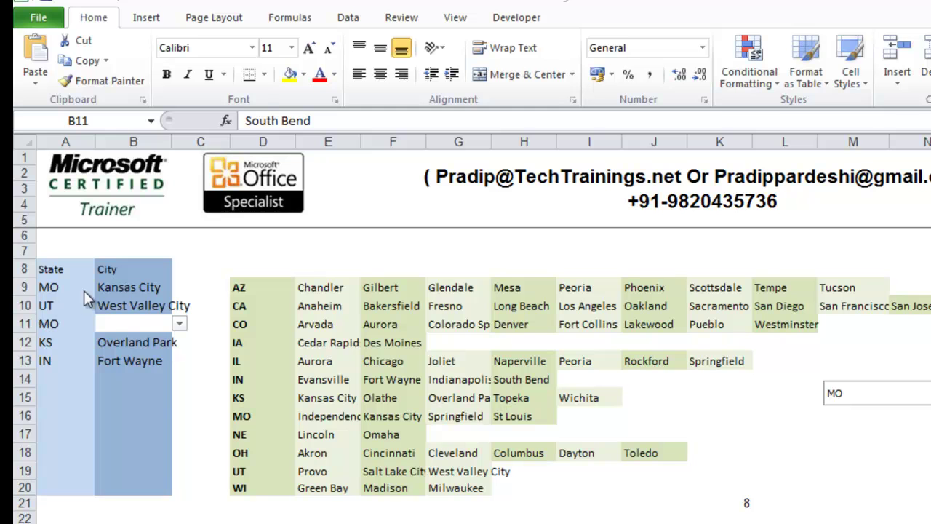
drag(118, 286, 129, 480)
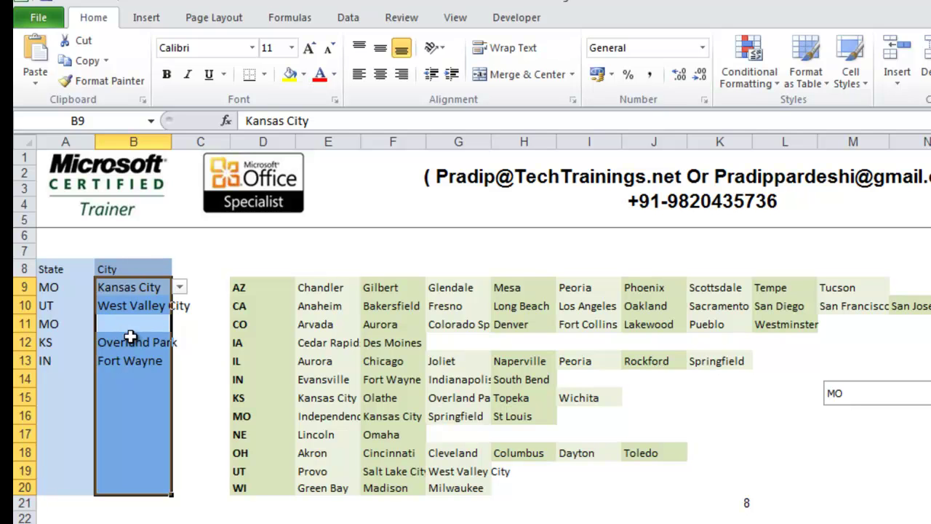
click(759, 73)
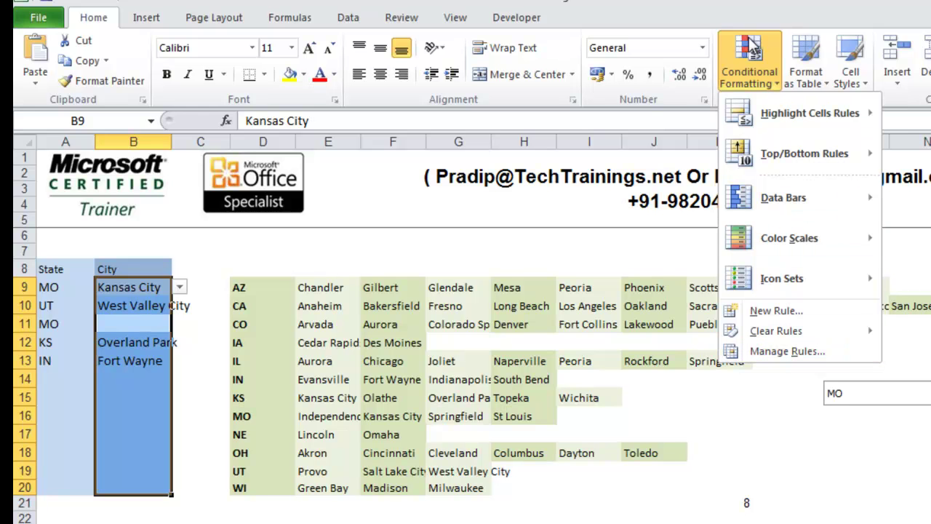
click(749, 352)
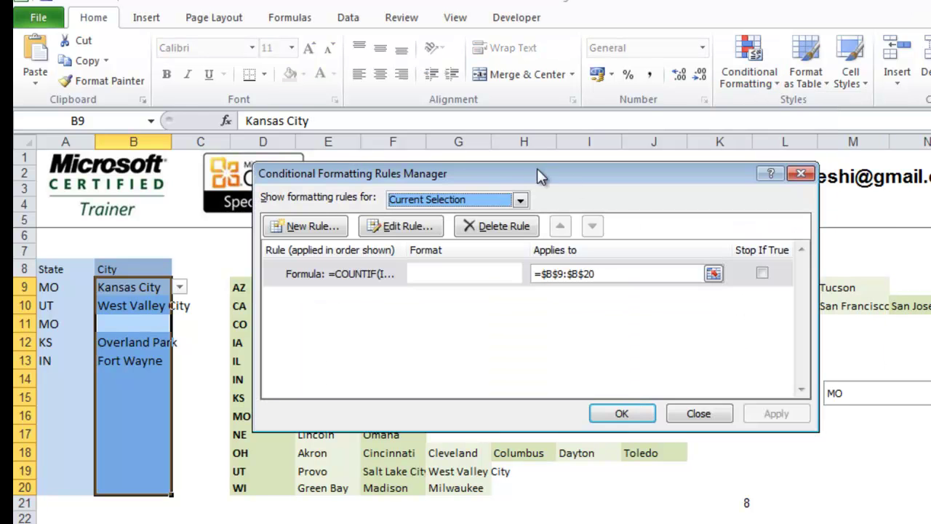
click(372, 271)
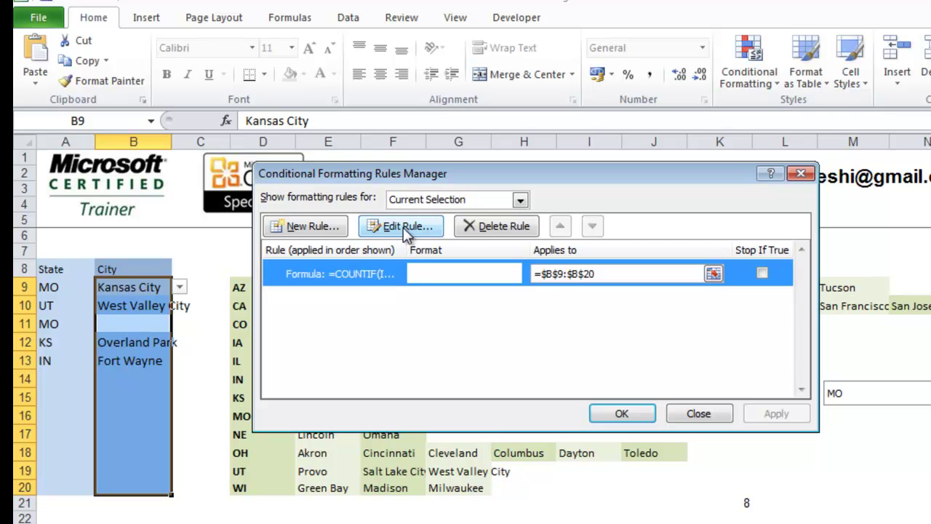
click(403, 226)
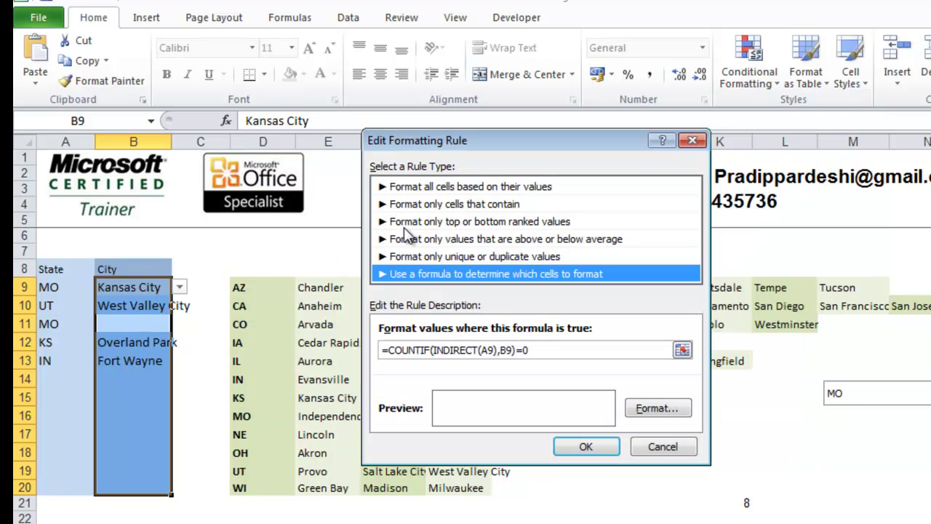
click(655, 411)
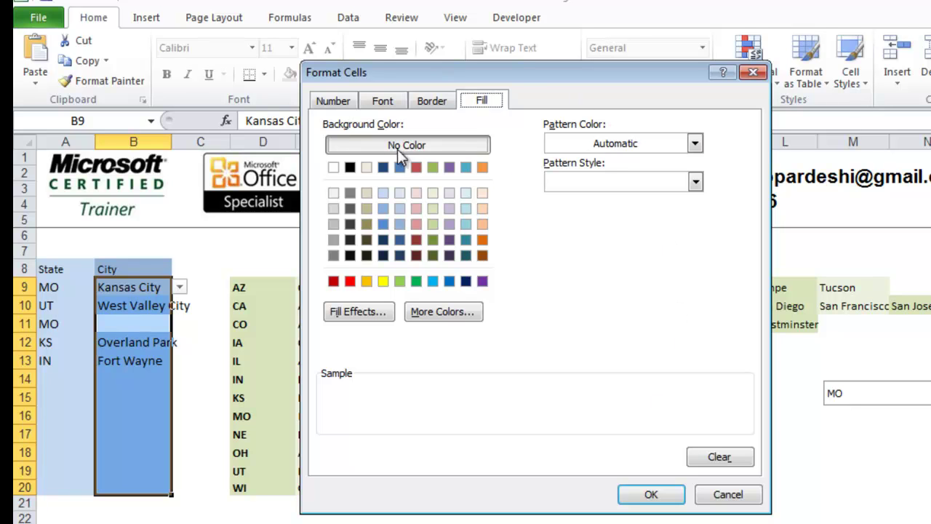
click(717, 457)
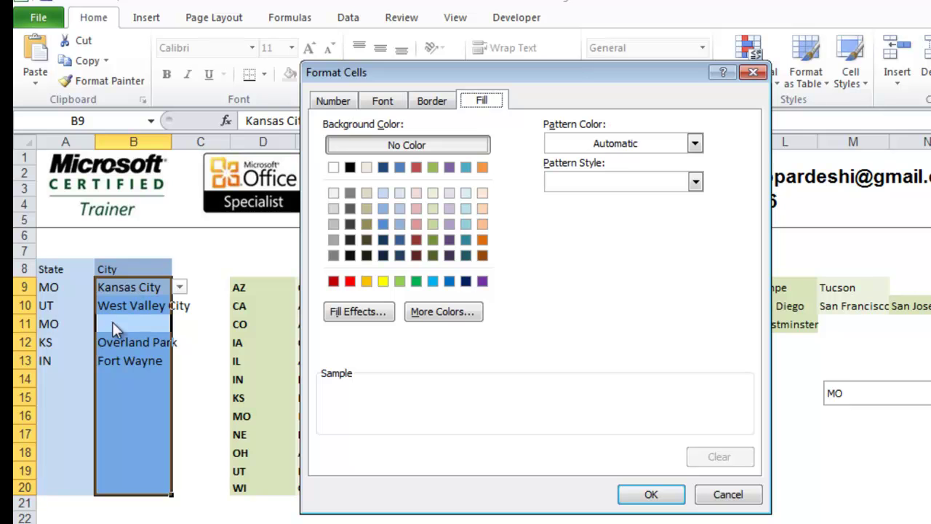
click(327, 102)
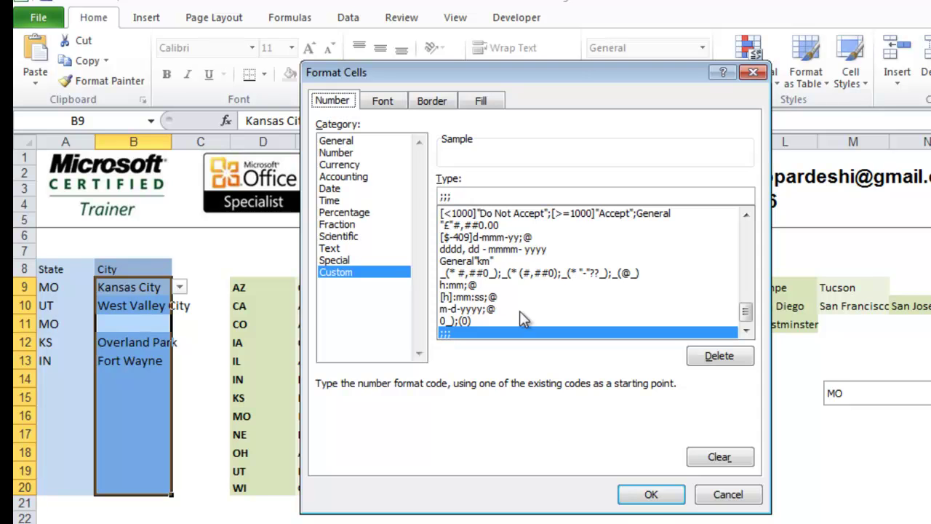
click(651, 501)
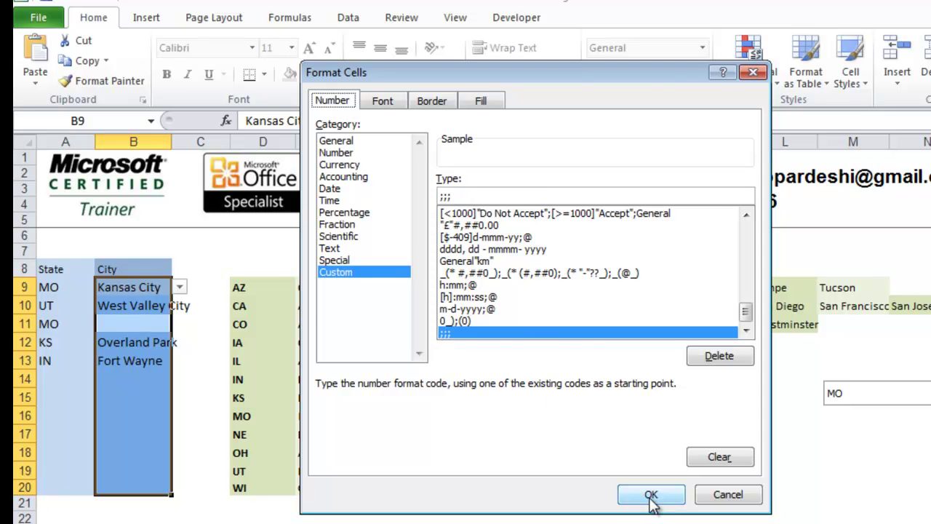
click(590, 446)
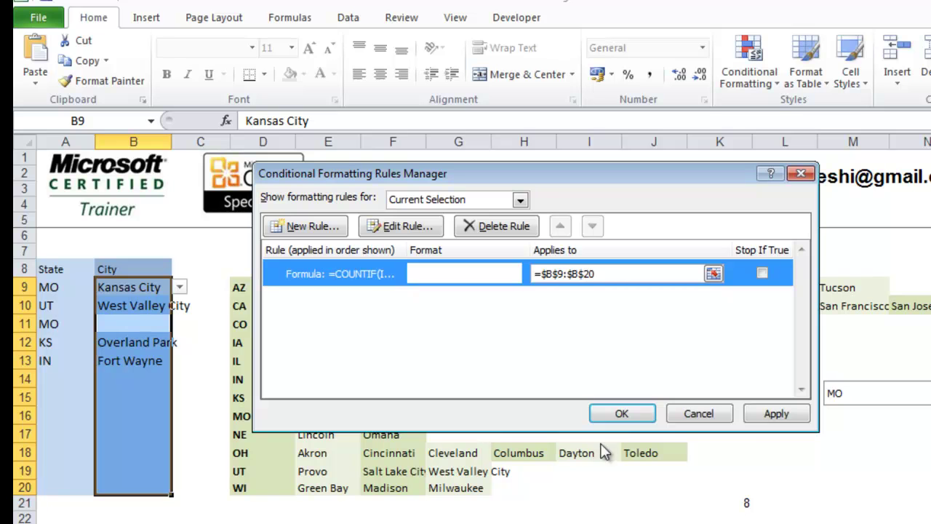
click(780, 409)
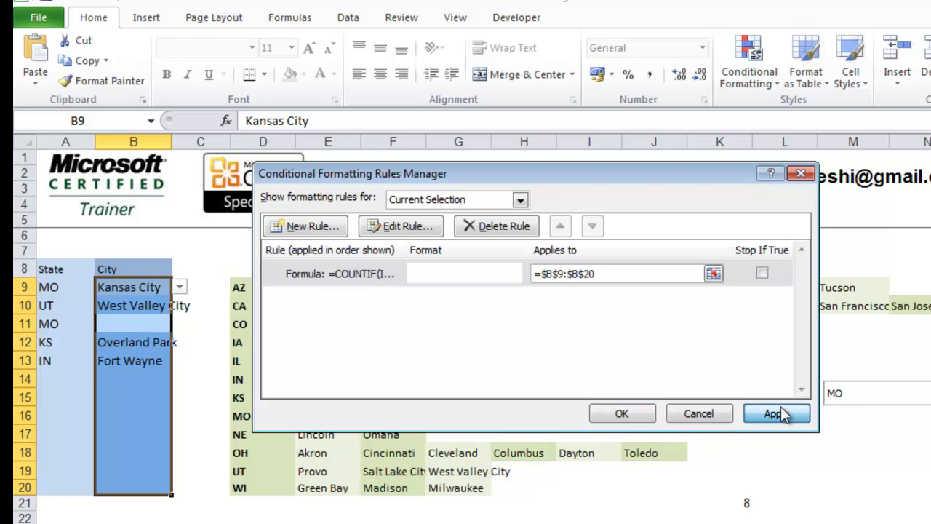
click(624, 413)
Step: Choose IN from the A11 state dropdown so South Bend shows again in B11
click(129, 323)
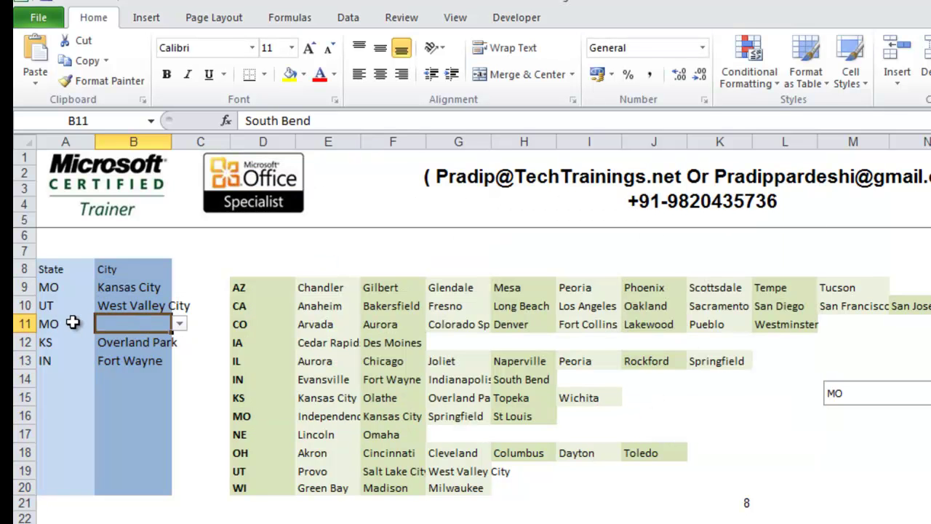
click(73, 323)
click(104, 323)
click(51, 375)
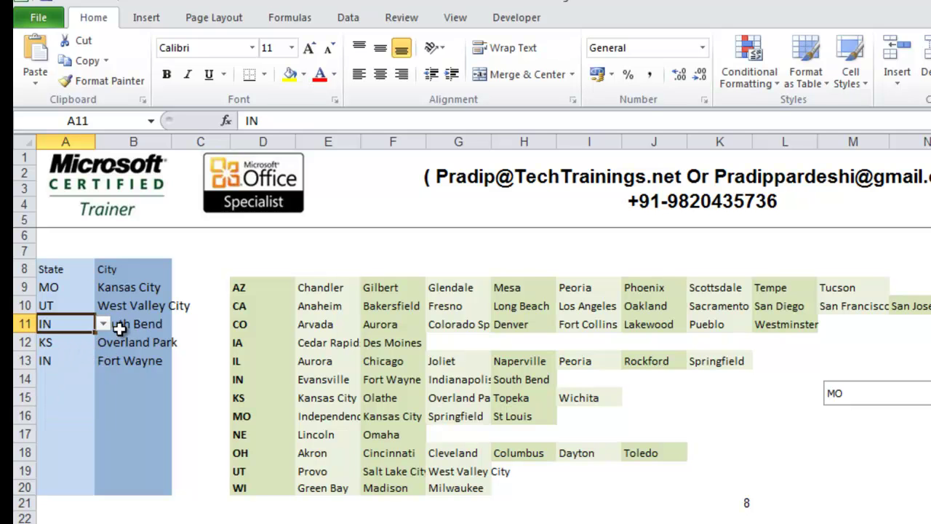
Step: Test the rule by picking Indianapolis in B11, then switching A11 to NE
click(148, 323)
click(180, 325)
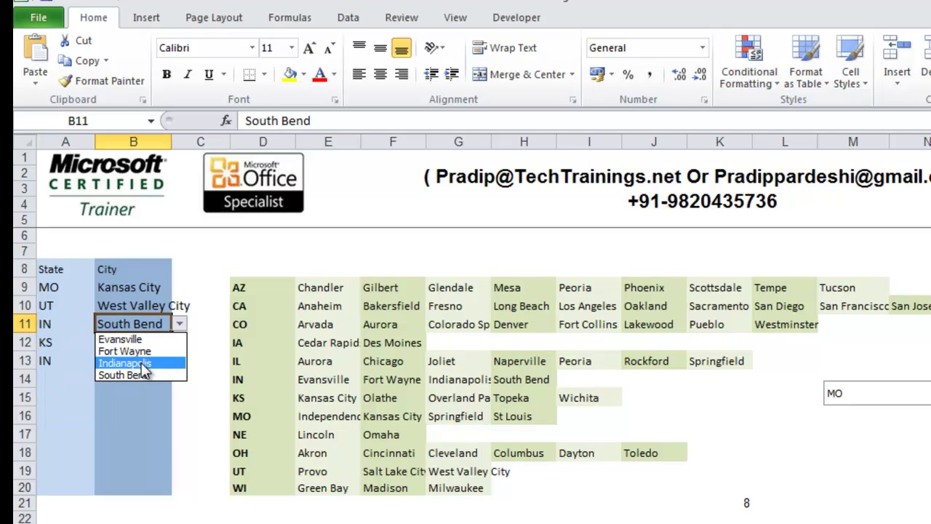
click(142, 364)
click(82, 324)
click(104, 324)
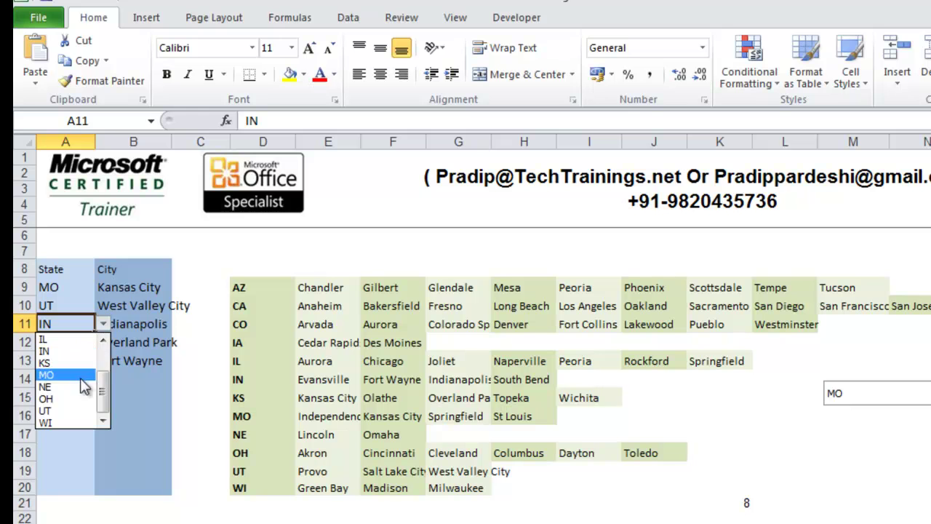
click(80, 386)
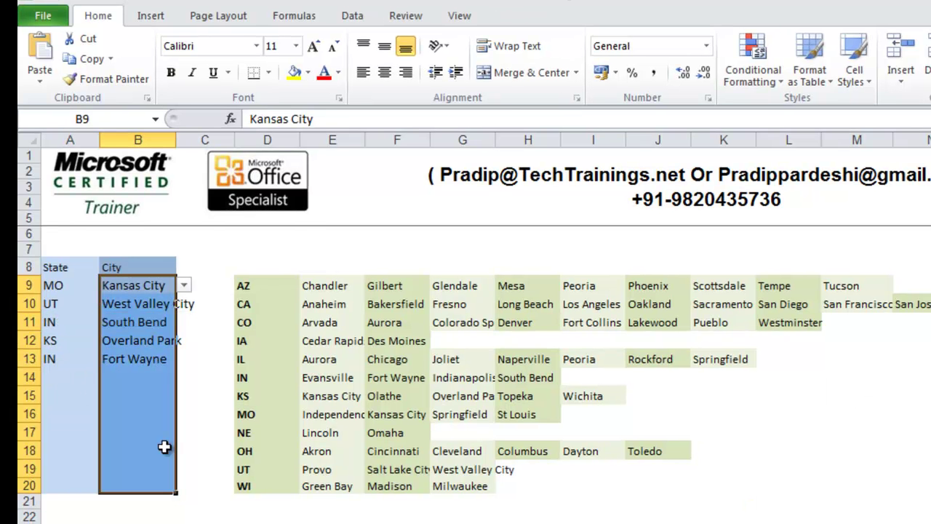